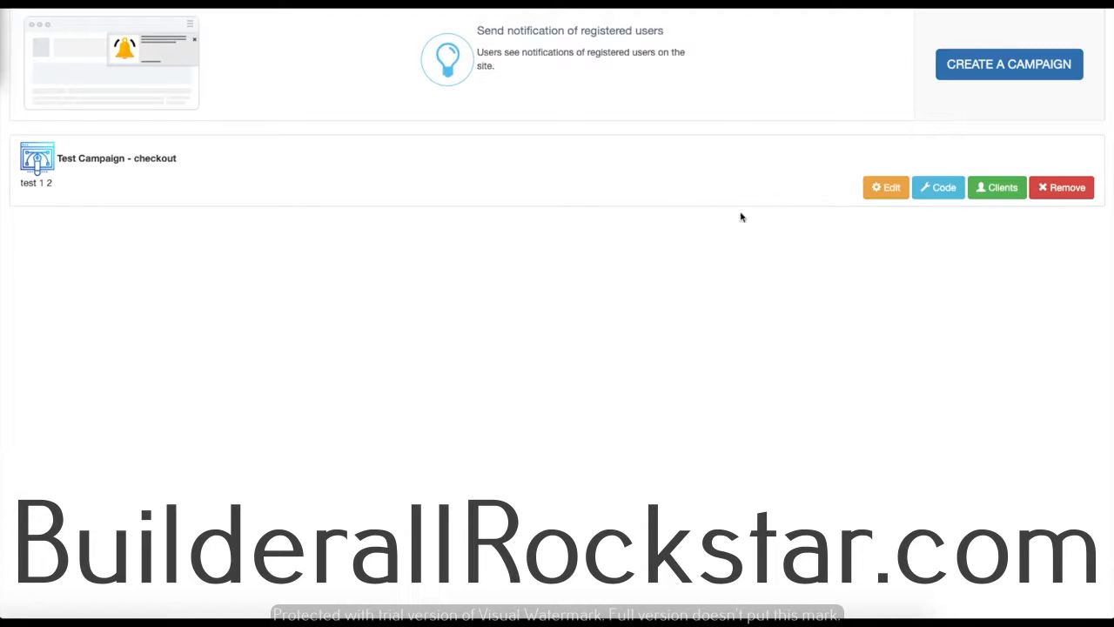
click(790, 216)
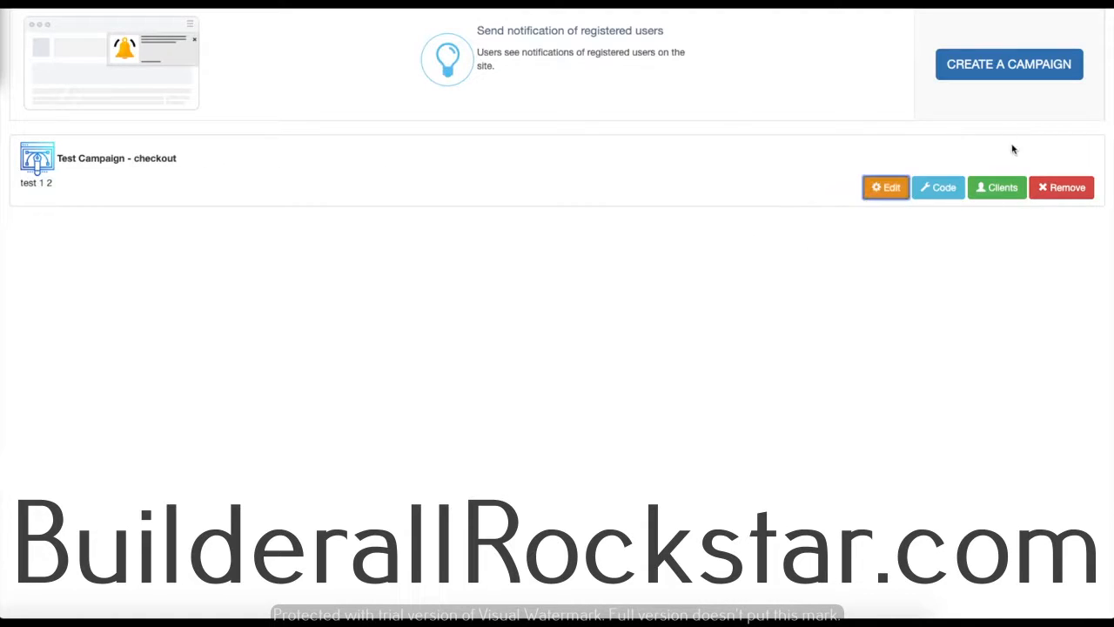
click(987, 69)
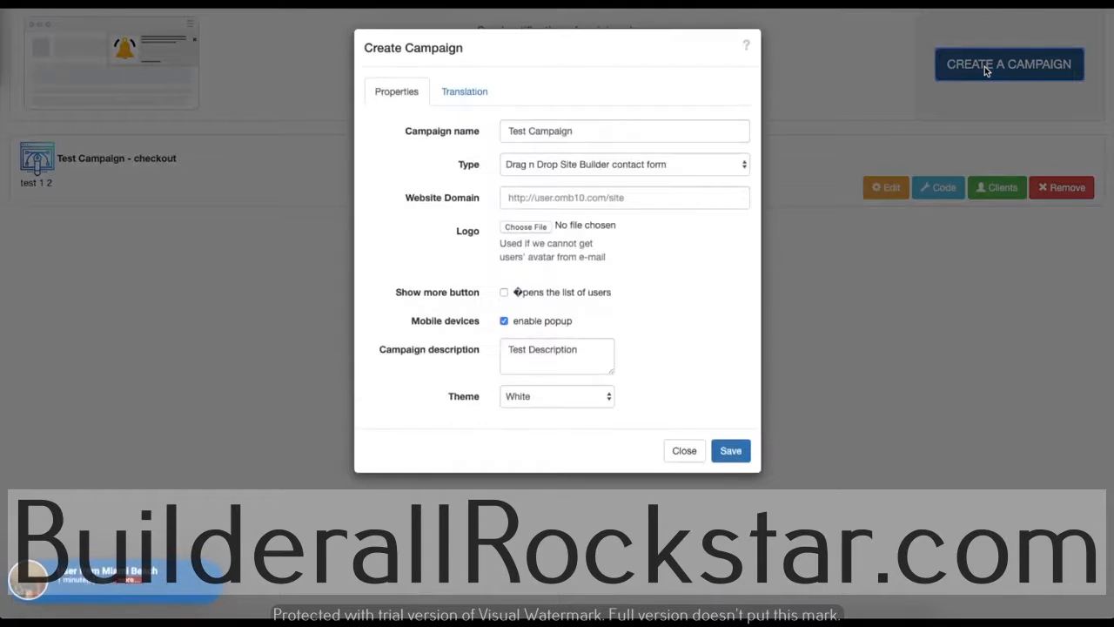
click(890, 325)
Open the Test Campaign - checkout campaign for editing and choose Drag n Drop Site Builder contact form as its type
click(885, 187)
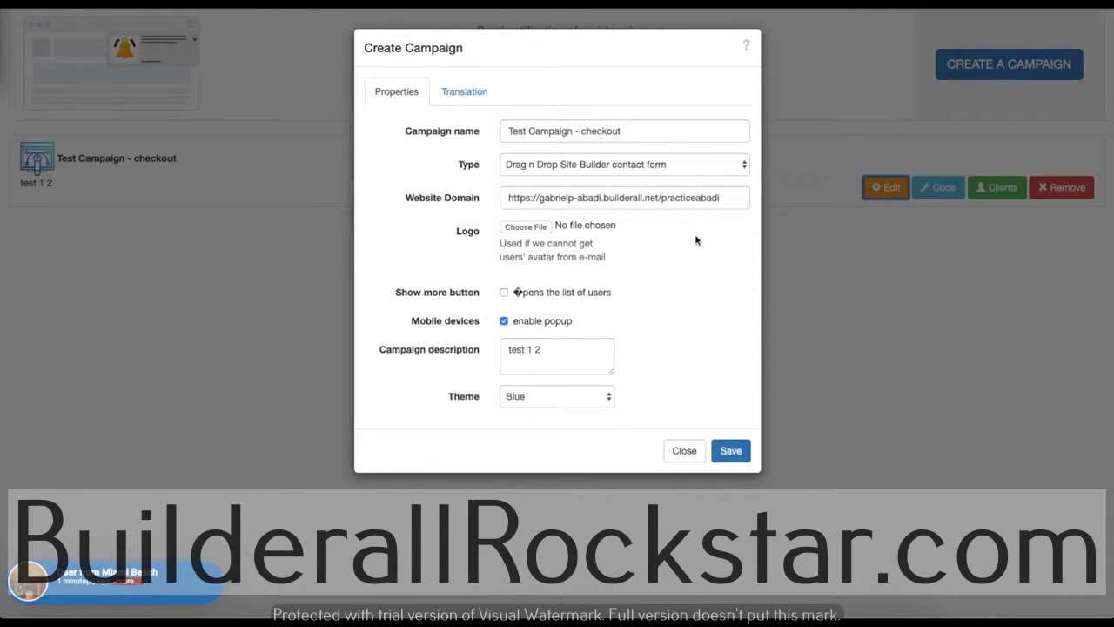
drag(628, 132, 509, 132)
click(631, 132)
drag(630, 132, 514, 132)
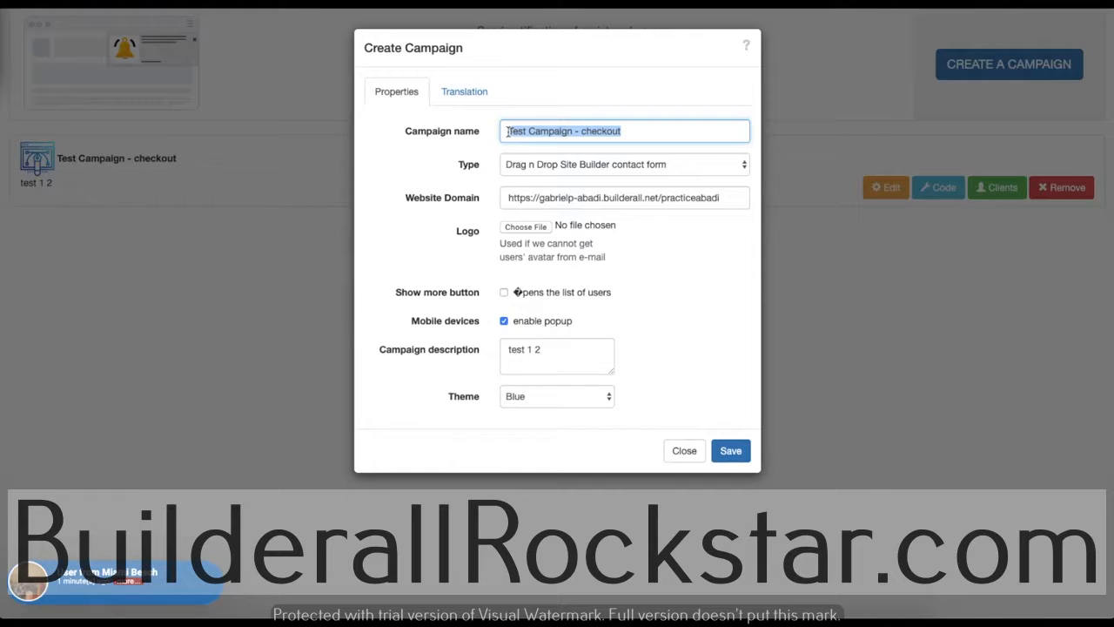
click(508, 132)
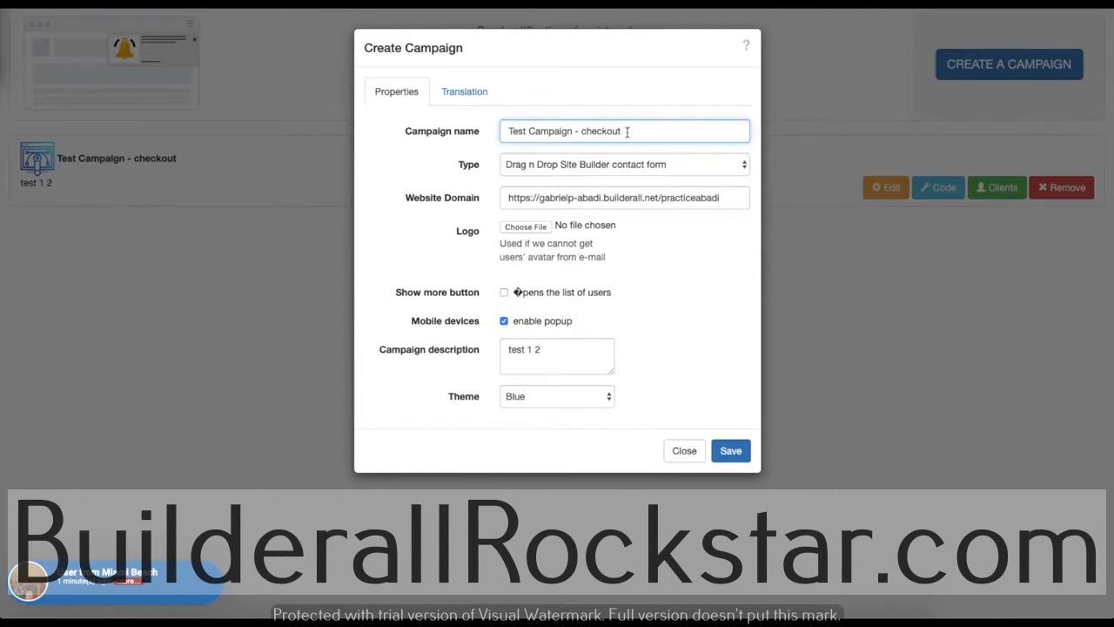
click(578, 165)
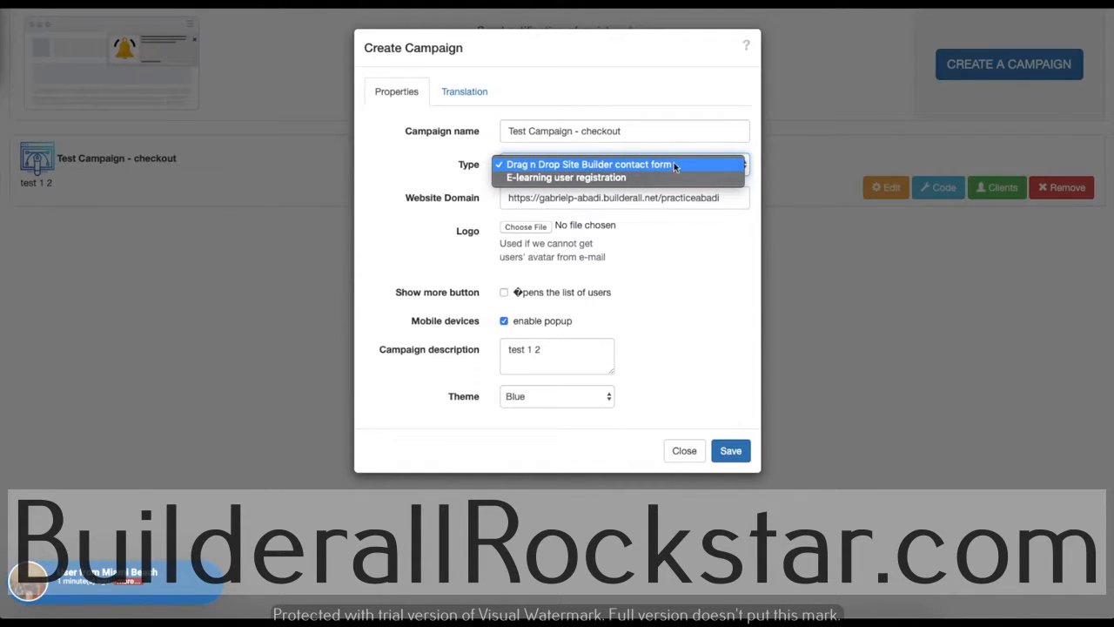
click(622, 164)
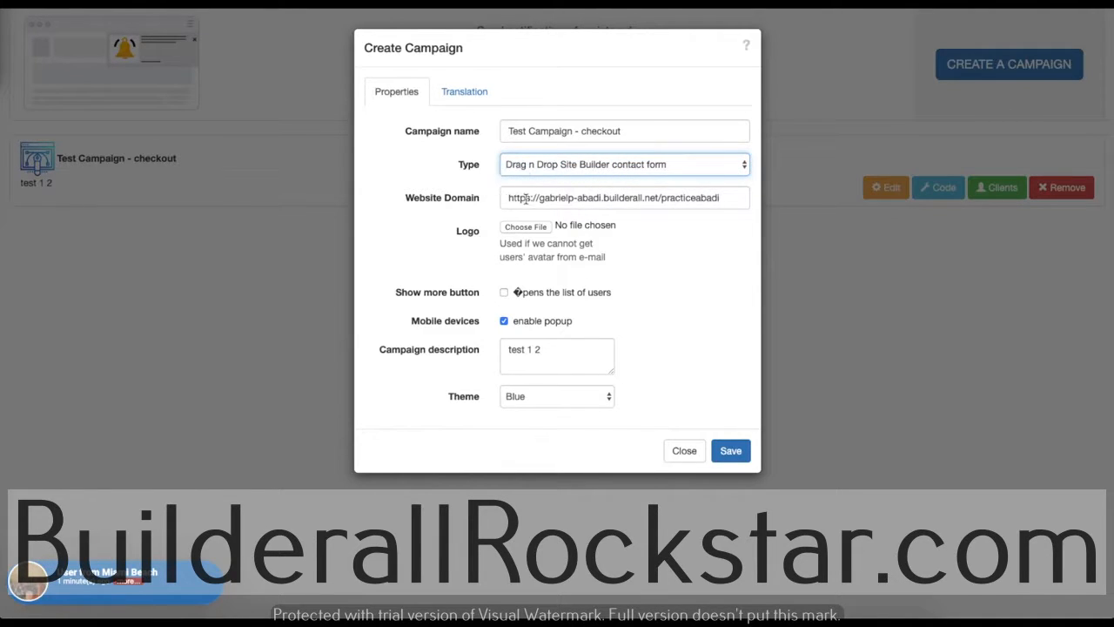
drag(509, 200, 629, 204)
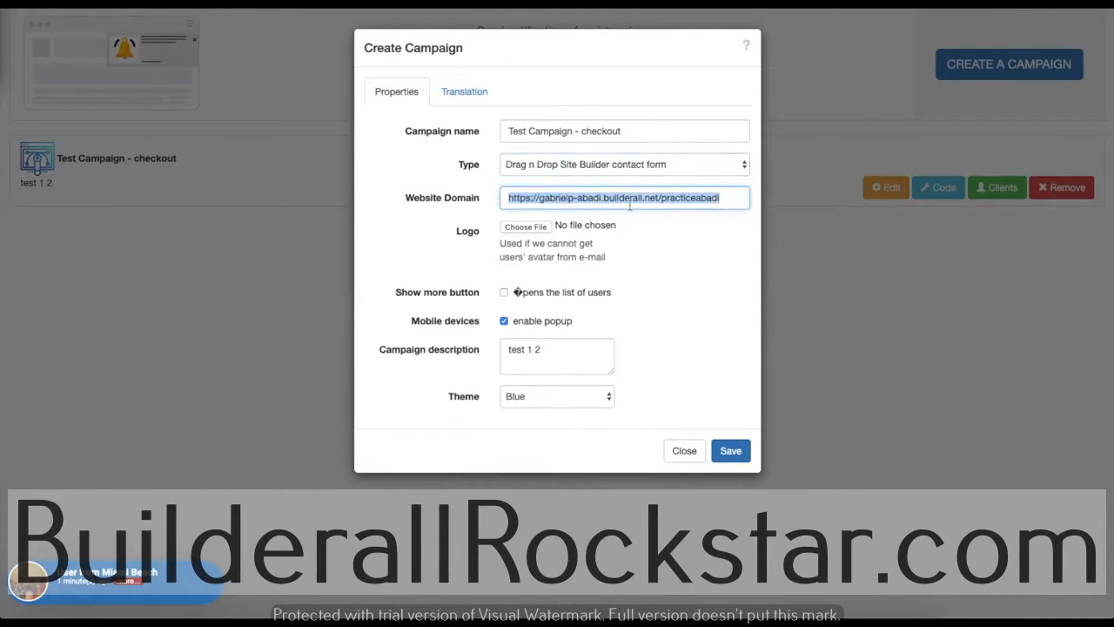
click(714, 198)
click(724, 231)
drag(728, 195, 501, 198)
click(697, 275)
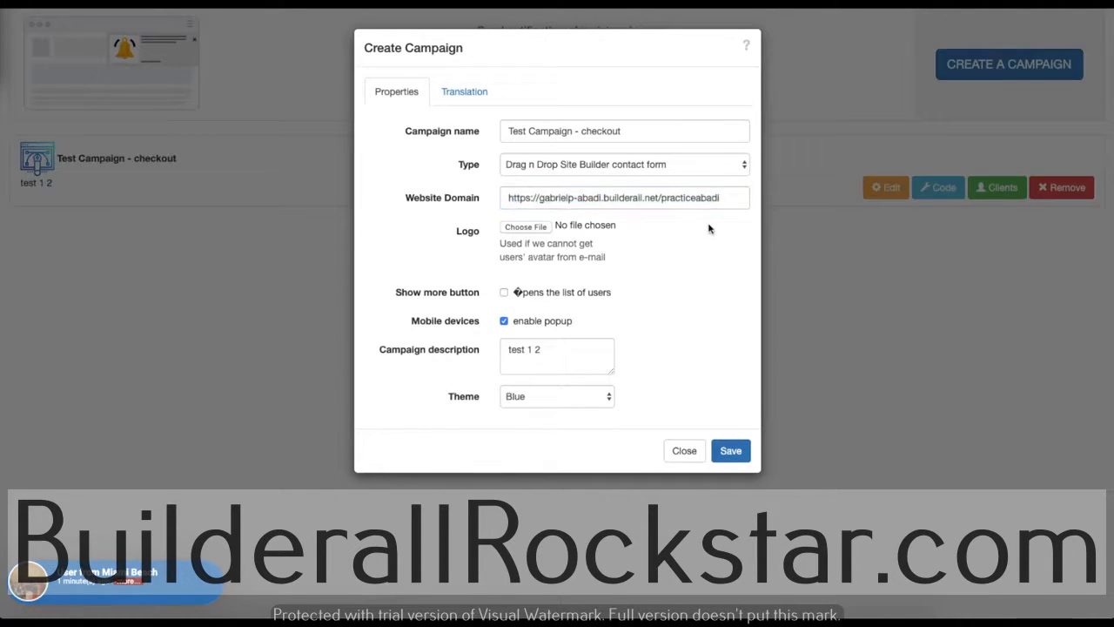
Set Builderall logo.png from Downloads as the campaign logo and enable the show more button that opens the list of users
click(525, 227)
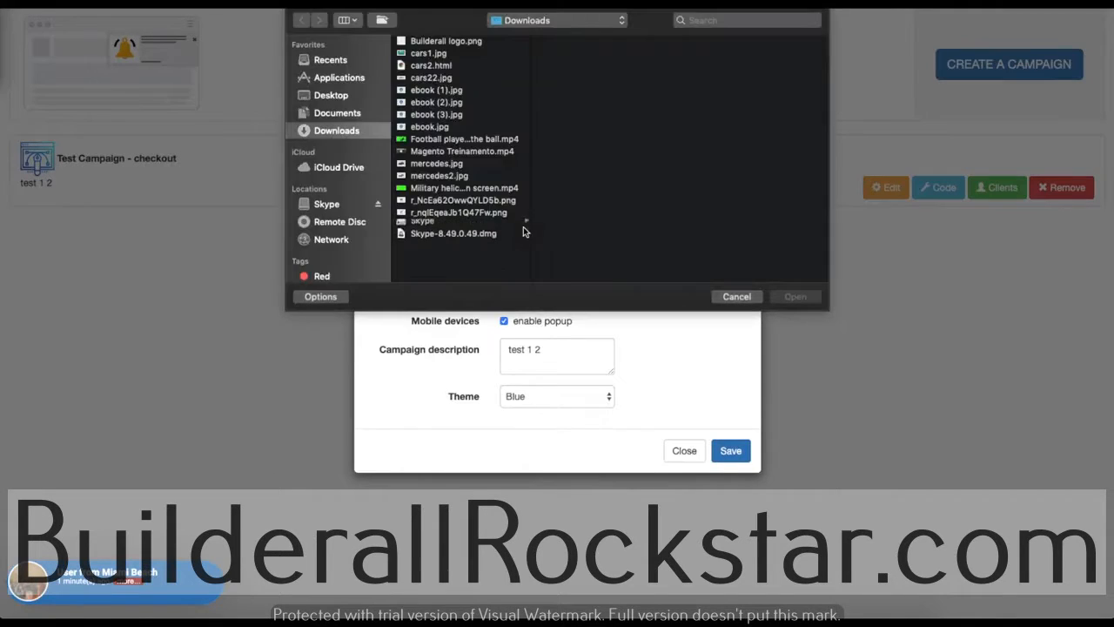
click(478, 43)
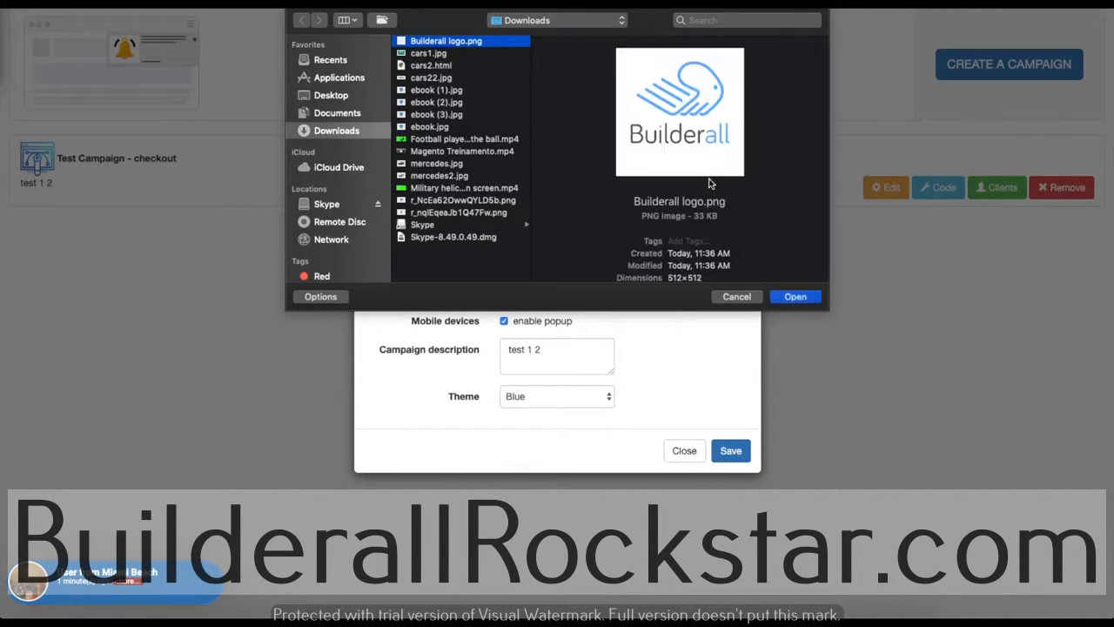
click(797, 295)
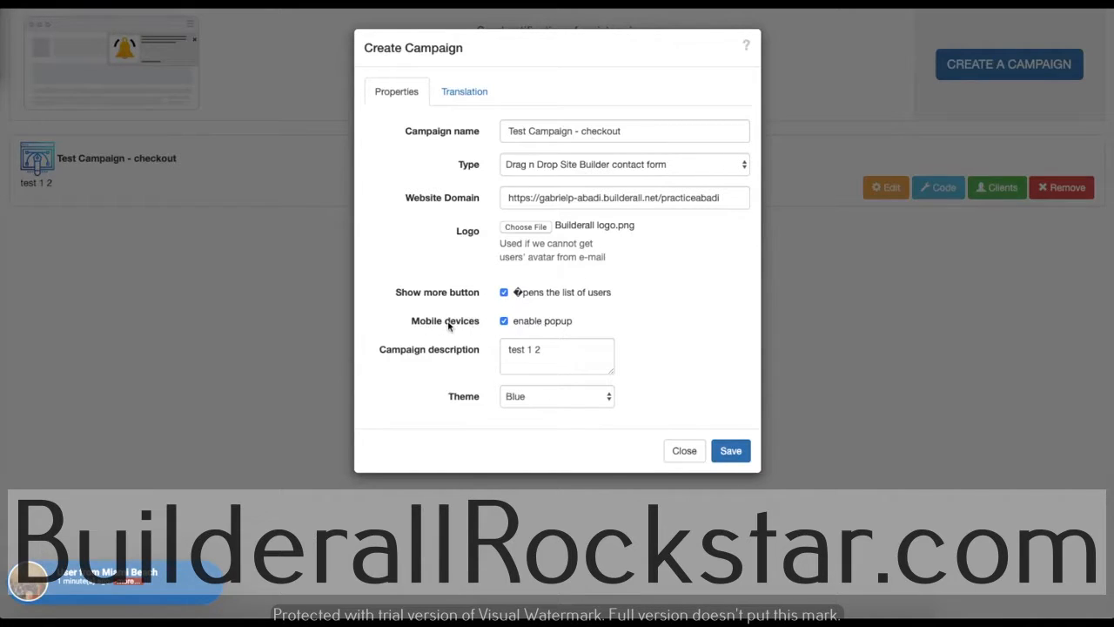
Try the White, Green and Orange themes for the campaign's notification popup
triple_click(549, 351)
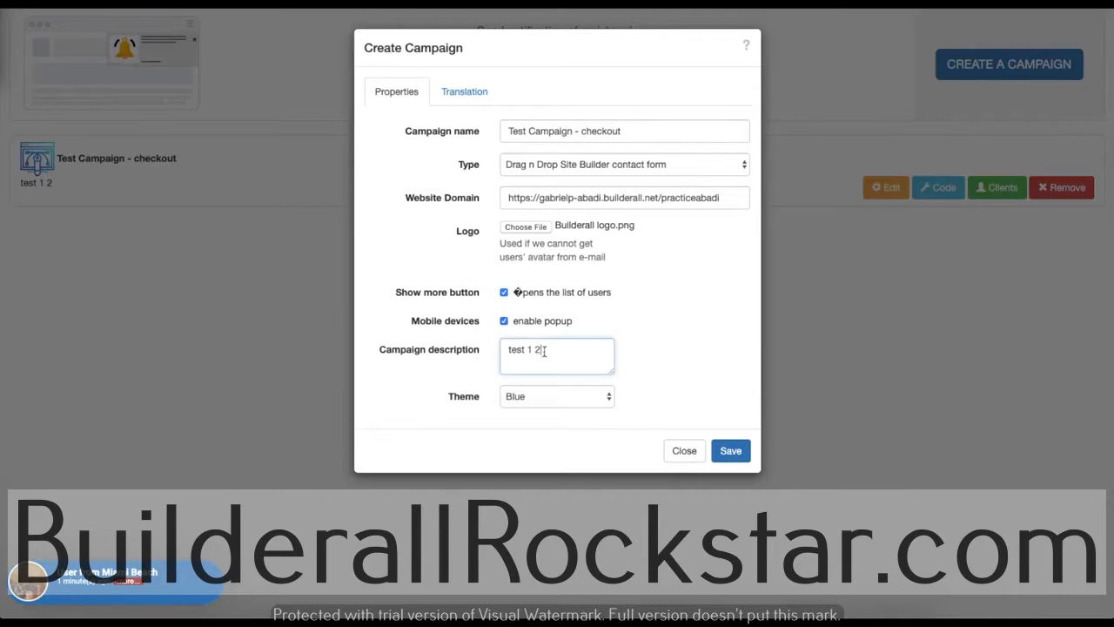
click(548, 353)
click(531, 400)
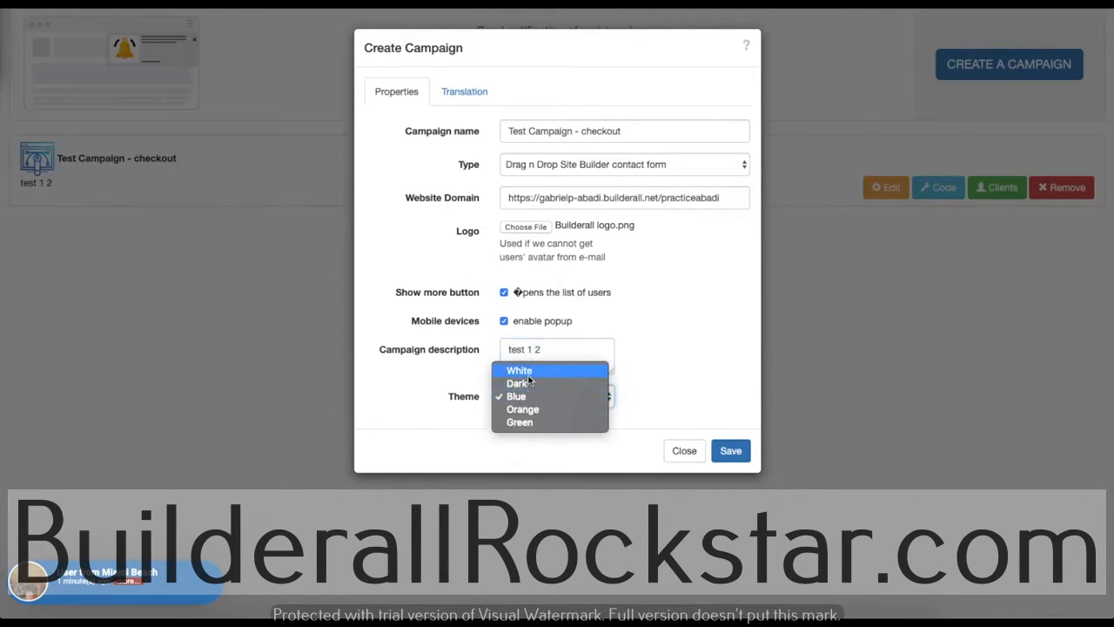
click(531, 371)
click(534, 399)
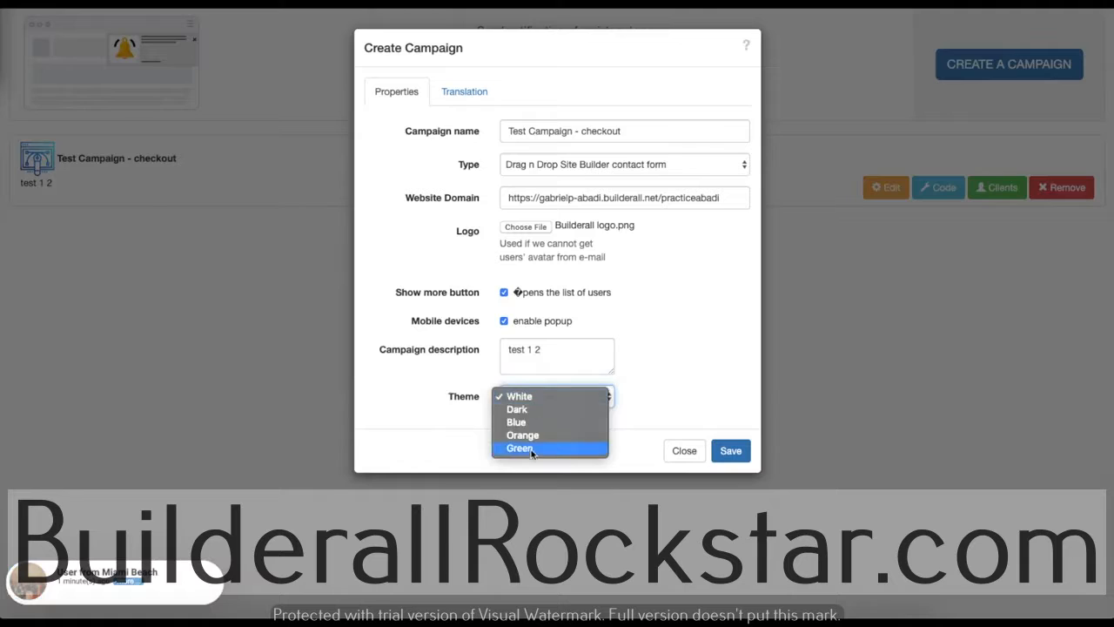
click(533, 449)
click(544, 396)
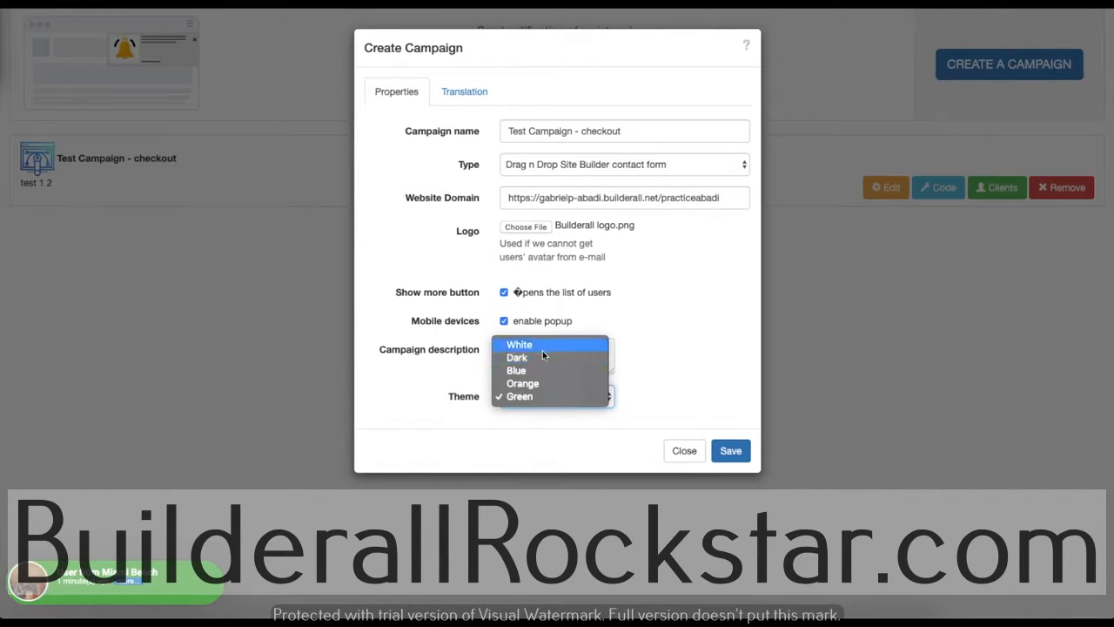
click(542, 383)
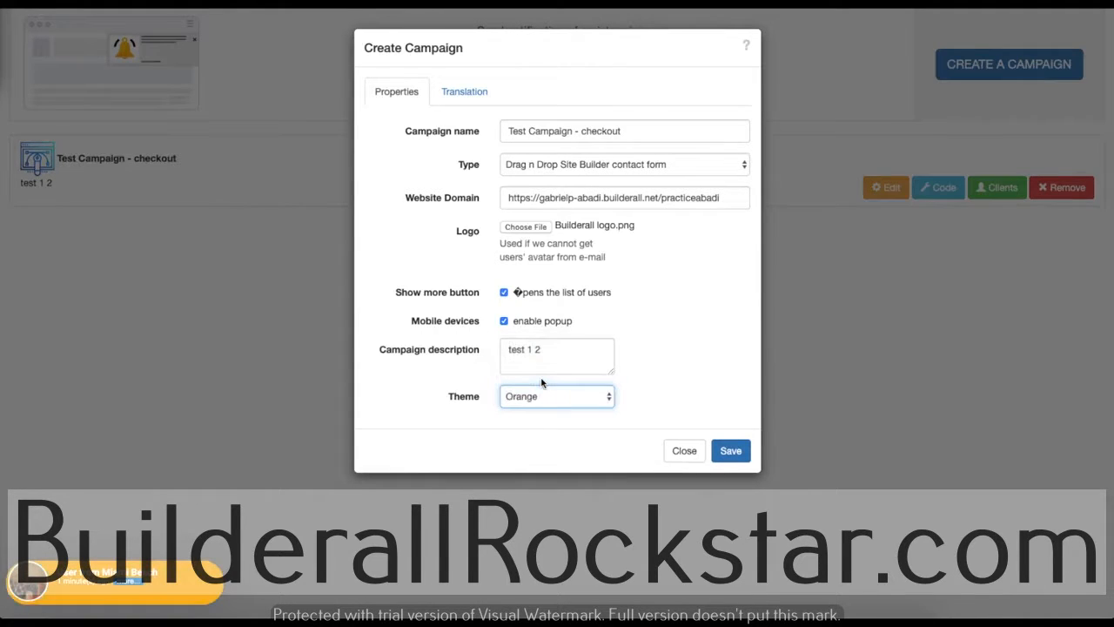
Set the campaign theme to Dark and save the campaign
click(541, 396)
click(547, 367)
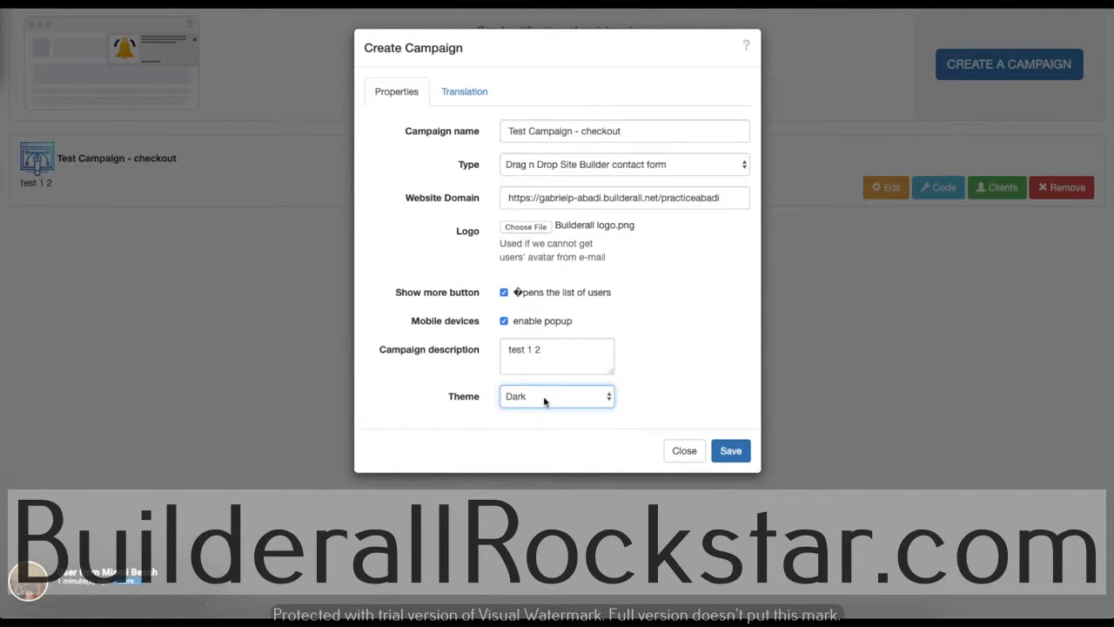
click(725, 451)
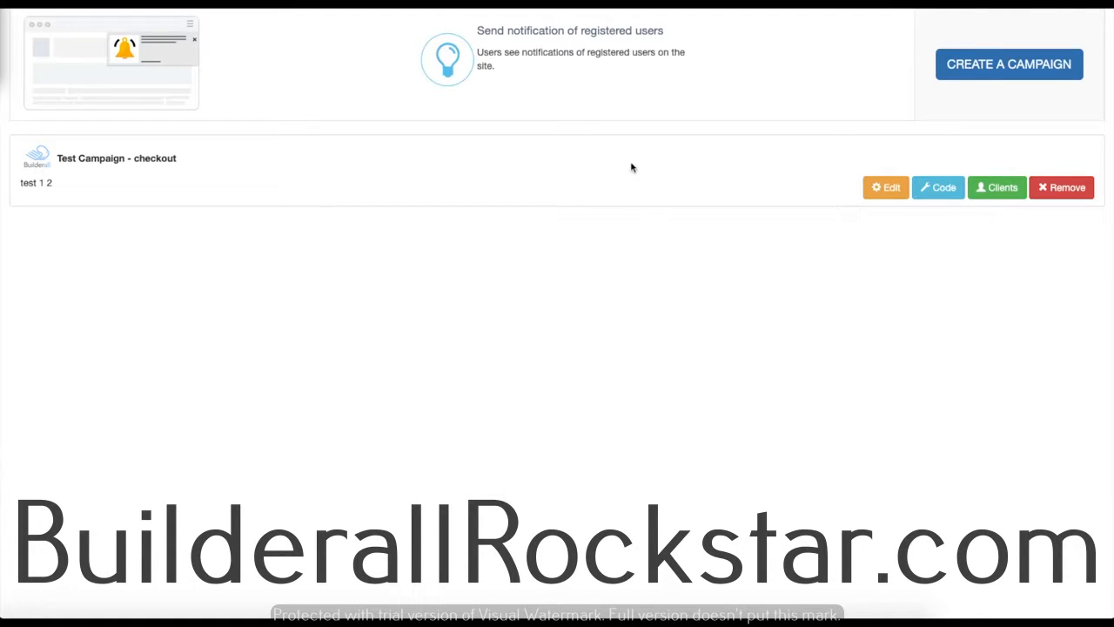
Copy the test campaign's code for data collection
click(935, 186)
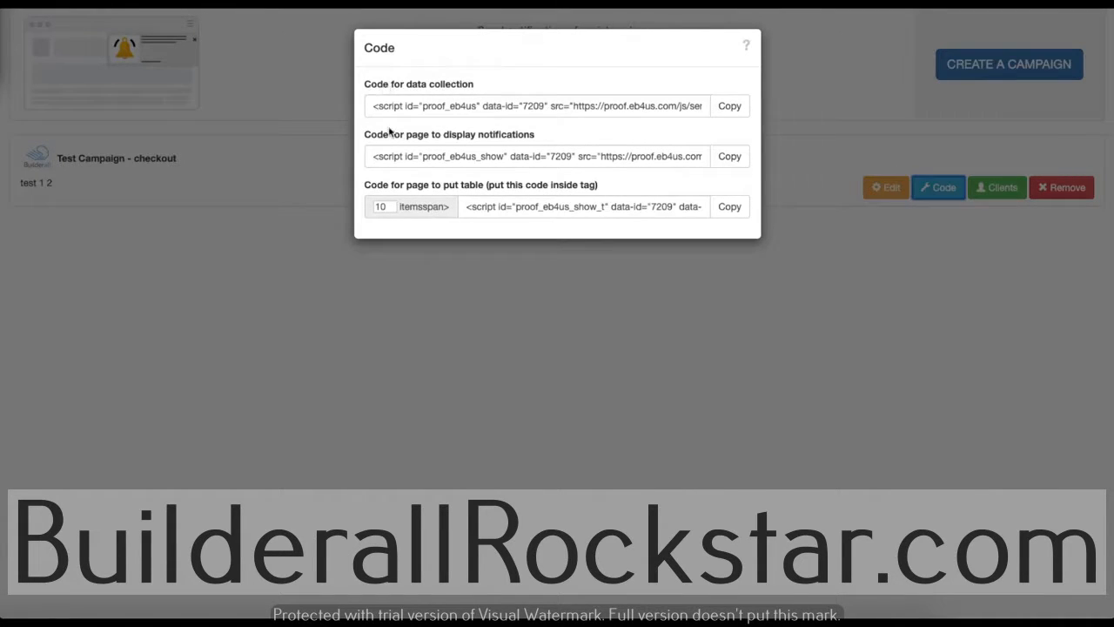
click(734, 113)
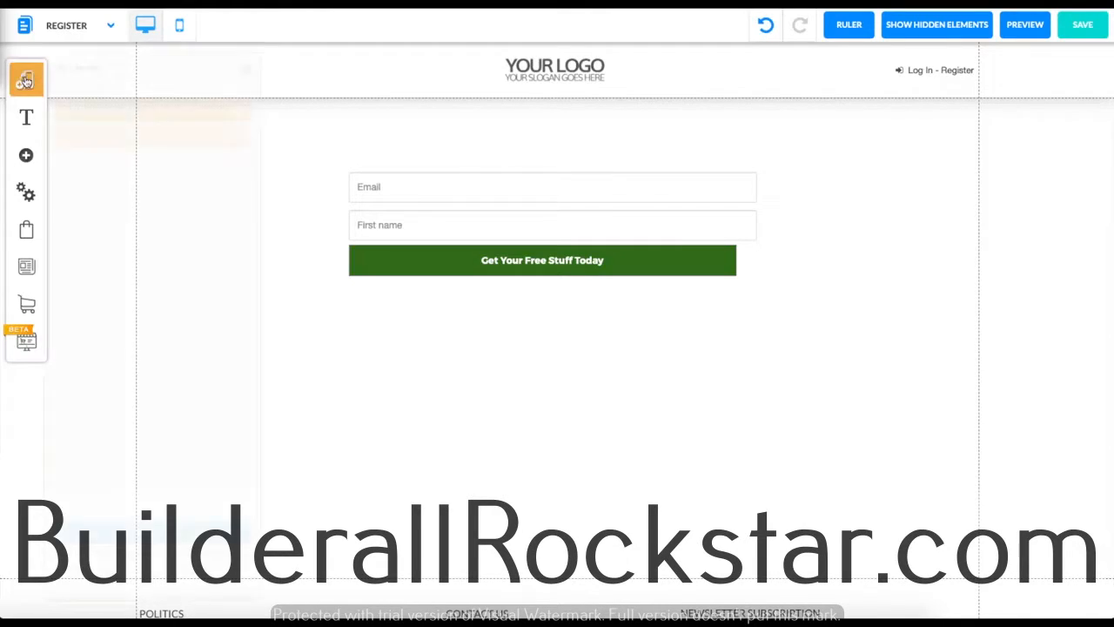
In the site builder, open the register page's Settings and SEO at Page Head Scripts and save the settings
click(24, 80)
click(241, 116)
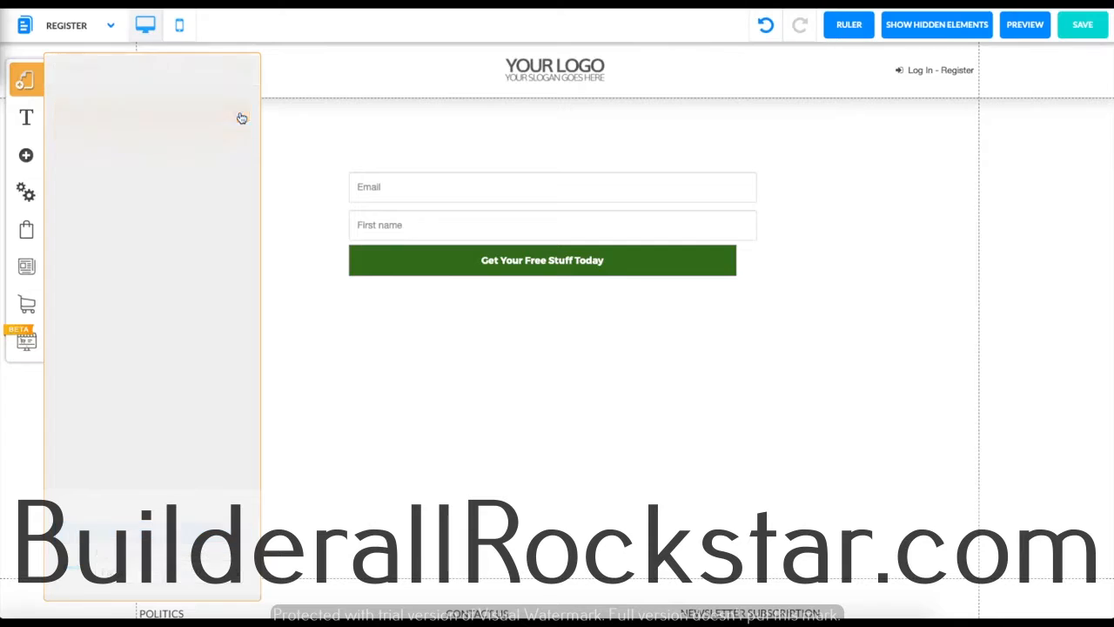
click(241, 223)
scroll(126, 257, down, 5)
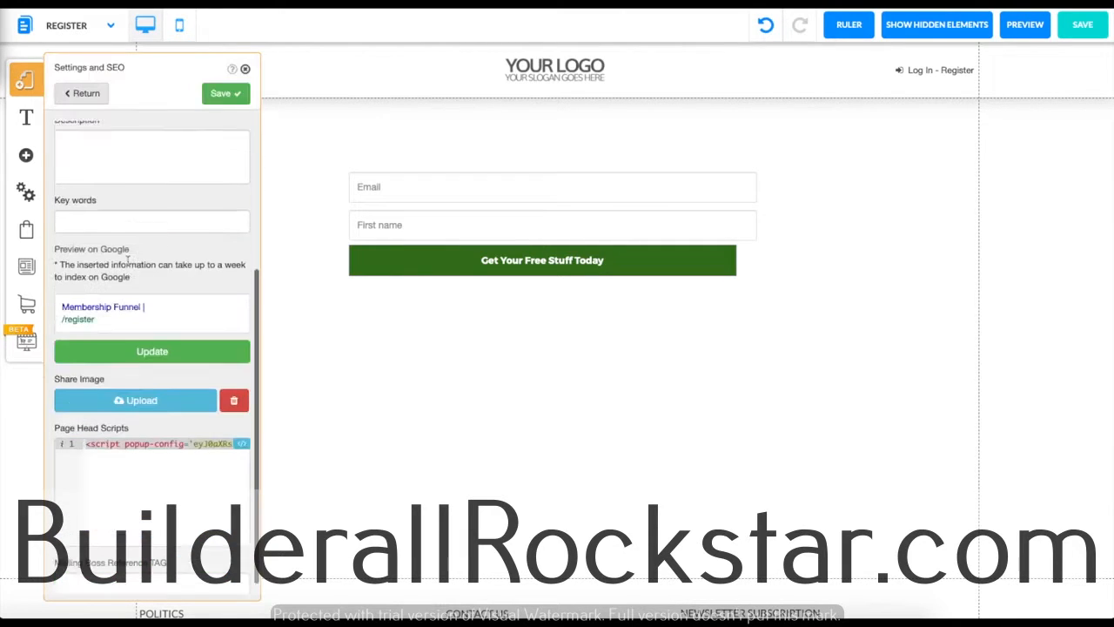
click(223, 93)
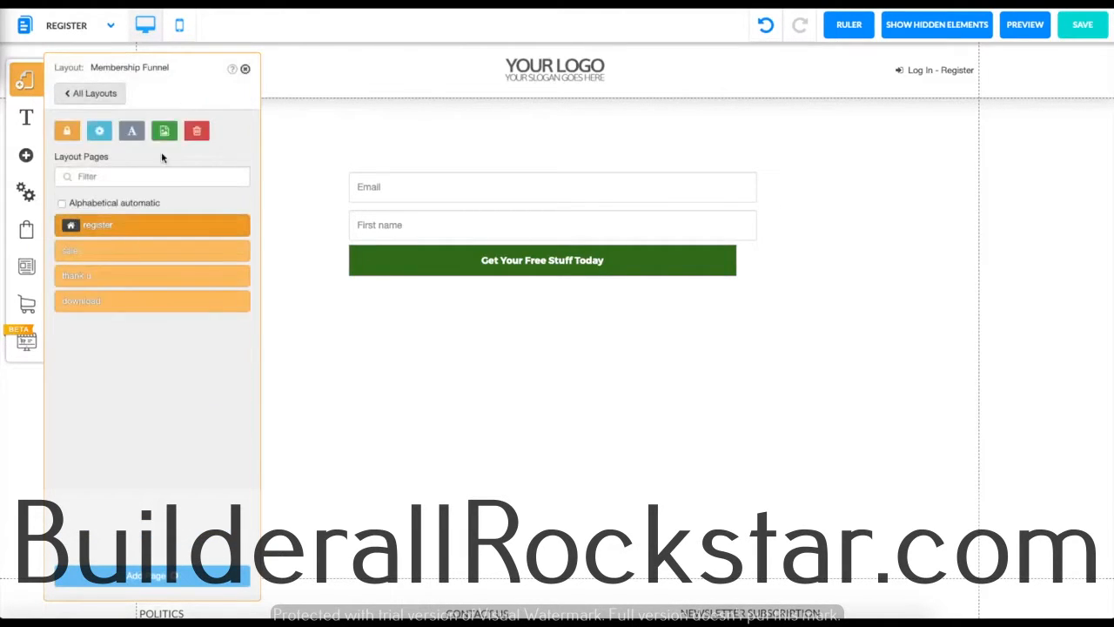
click(749, 150)
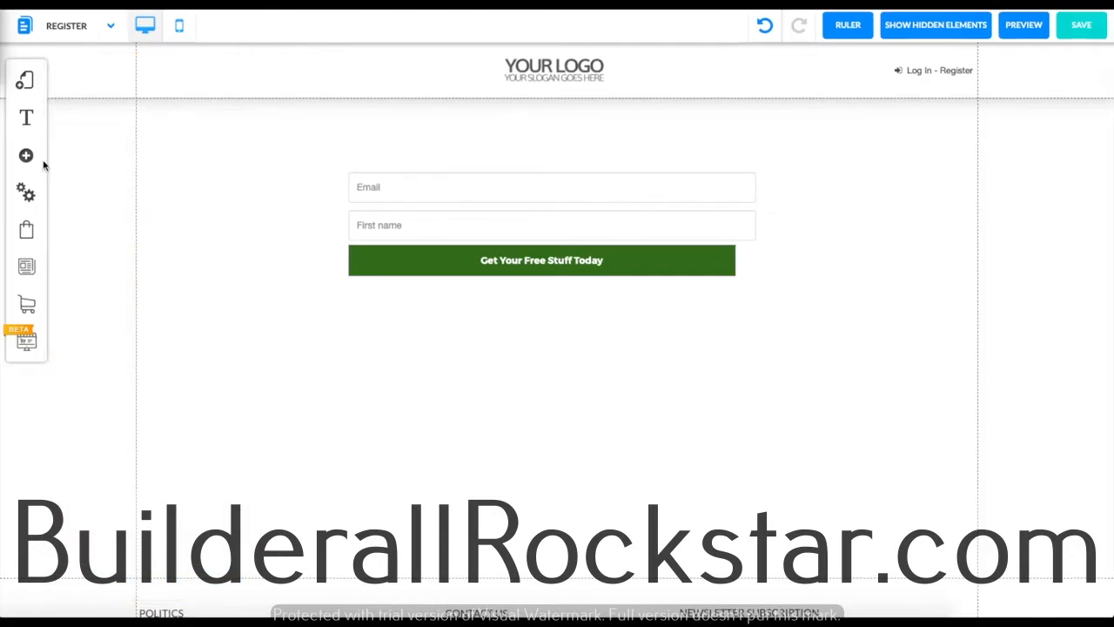
Add an HTML app element to the register page and place it below the form at about X 240, Y 295
click(28, 157)
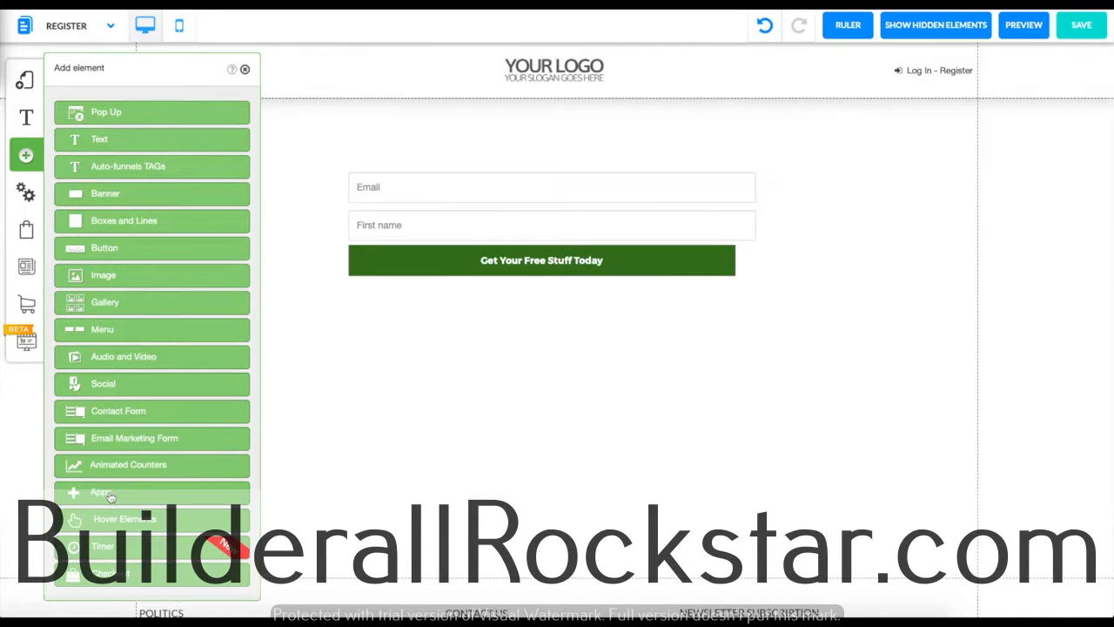
click(115, 490)
click(150, 270)
drag(551, 283, 371, 361)
right_click(371, 362)
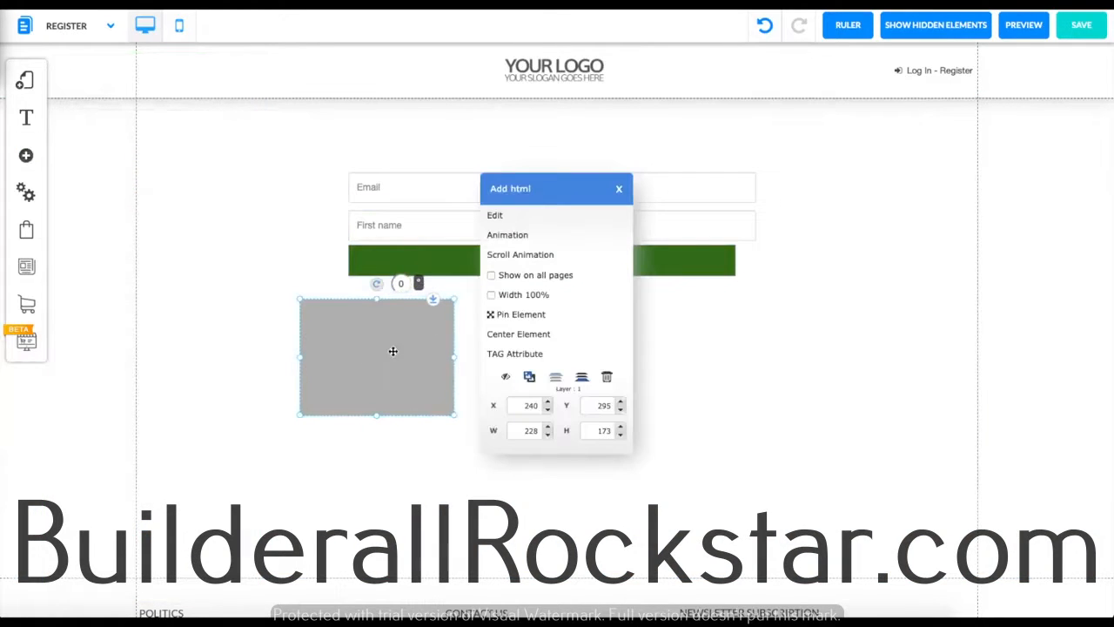
Replace the HTML element's default markup with the campaign's code for displaying notifications, and confirm it
click(551, 224)
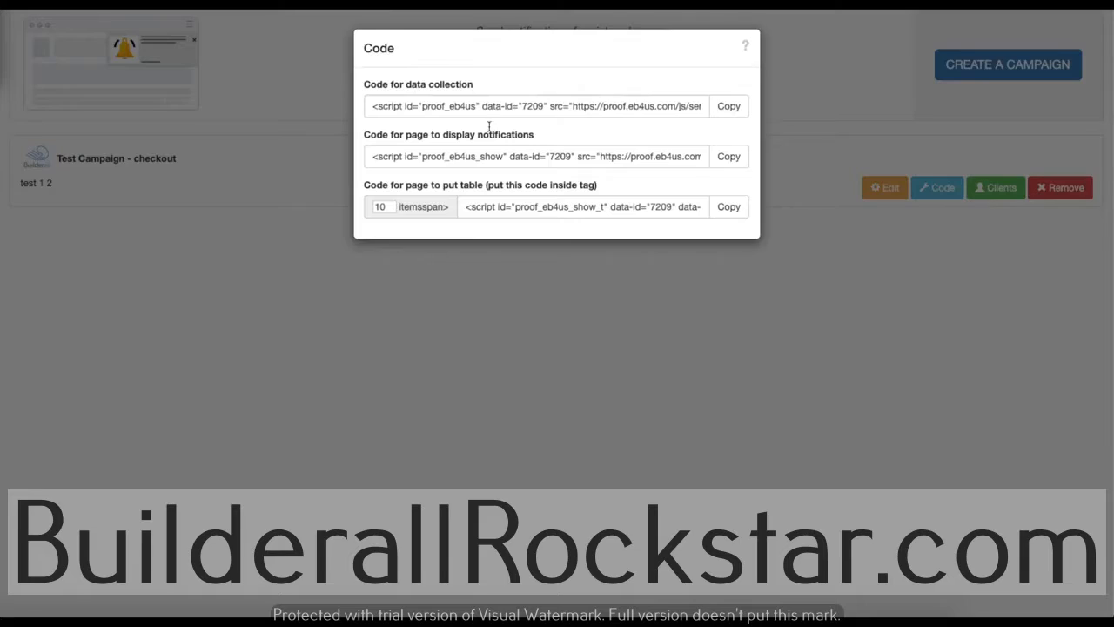
click(729, 156)
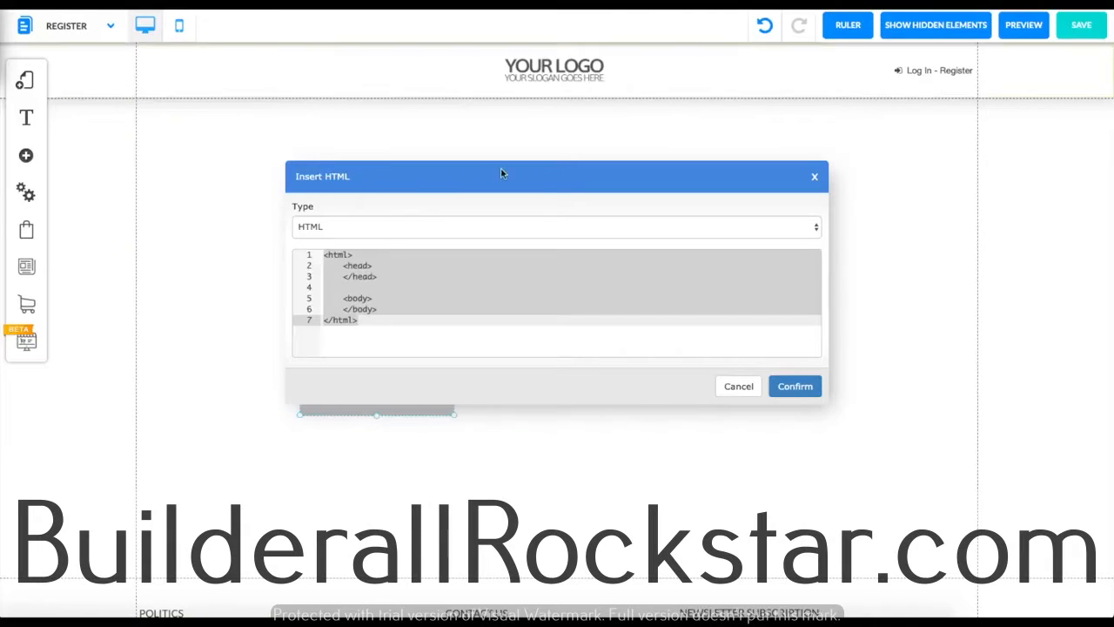
drag(375, 324, 319, 253)
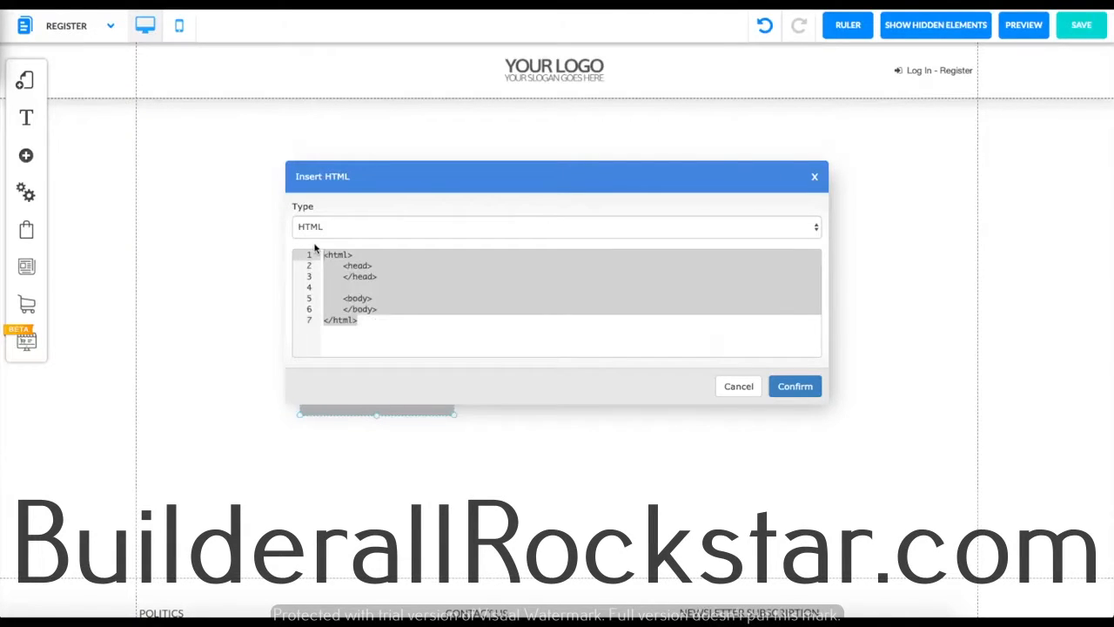
key(BackSpace)
key(ctrl+v)
click(789, 394)
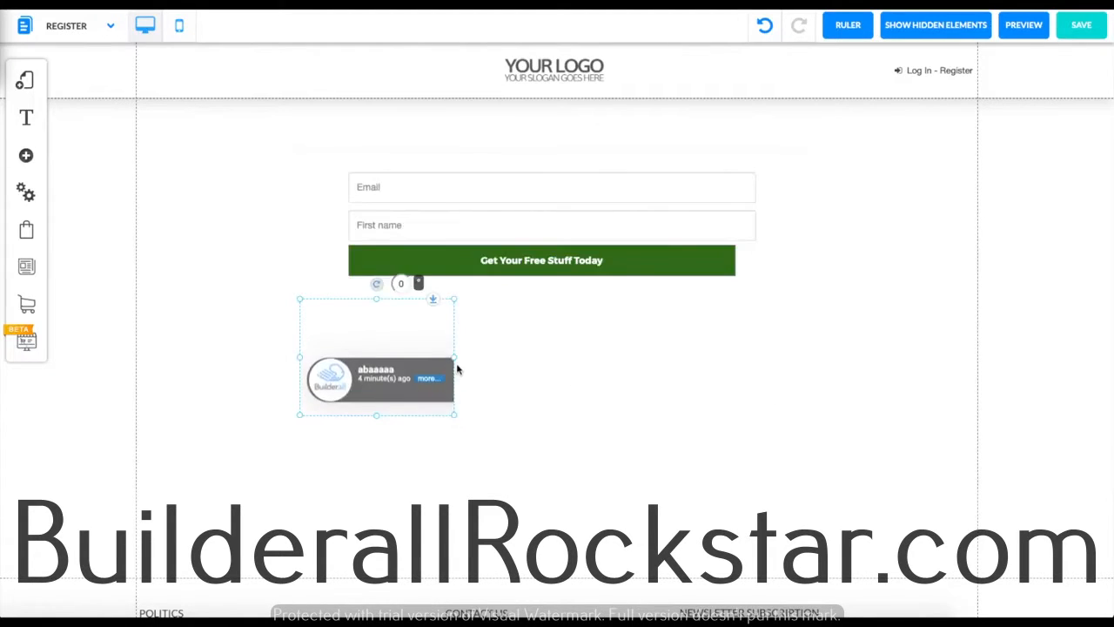
Resize the HTML element below the form to about 370 wide and 98 high so it frames the notification
drag(456, 364, 550, 363)
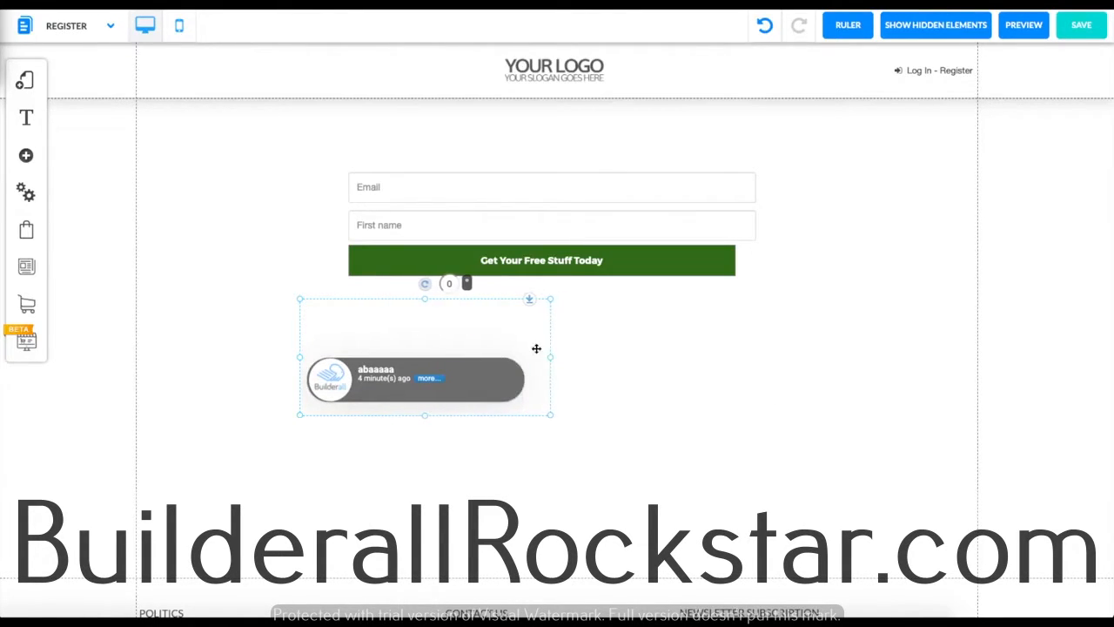
drag(424, 304, 424, 348)
Turn on border pinning for the HTML element that holds the notification
right_click(405, 371)
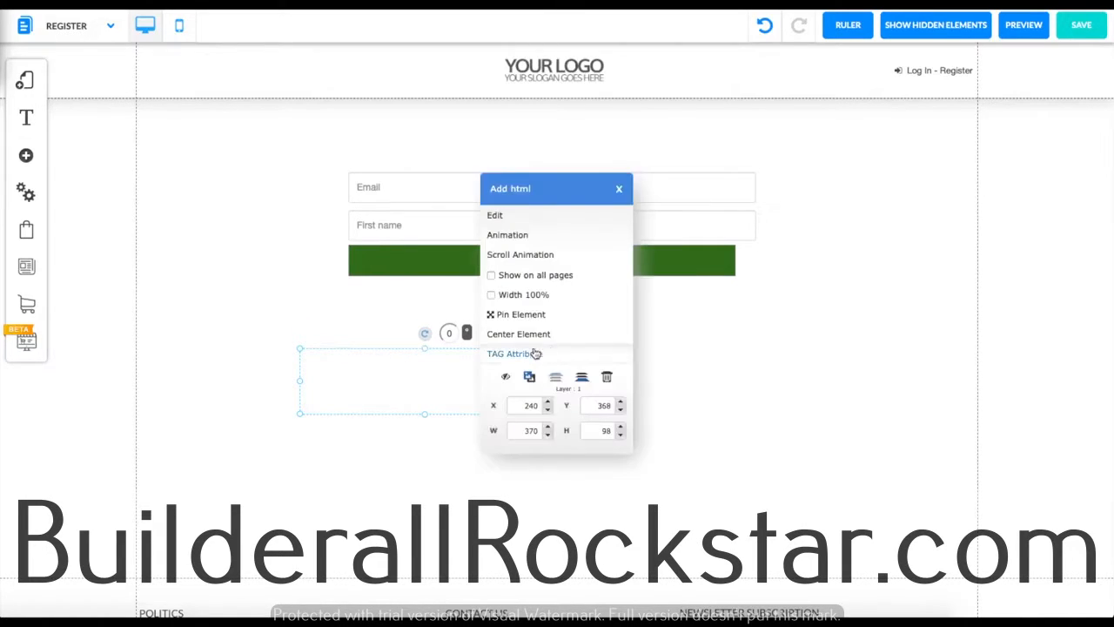
click(538, 316)
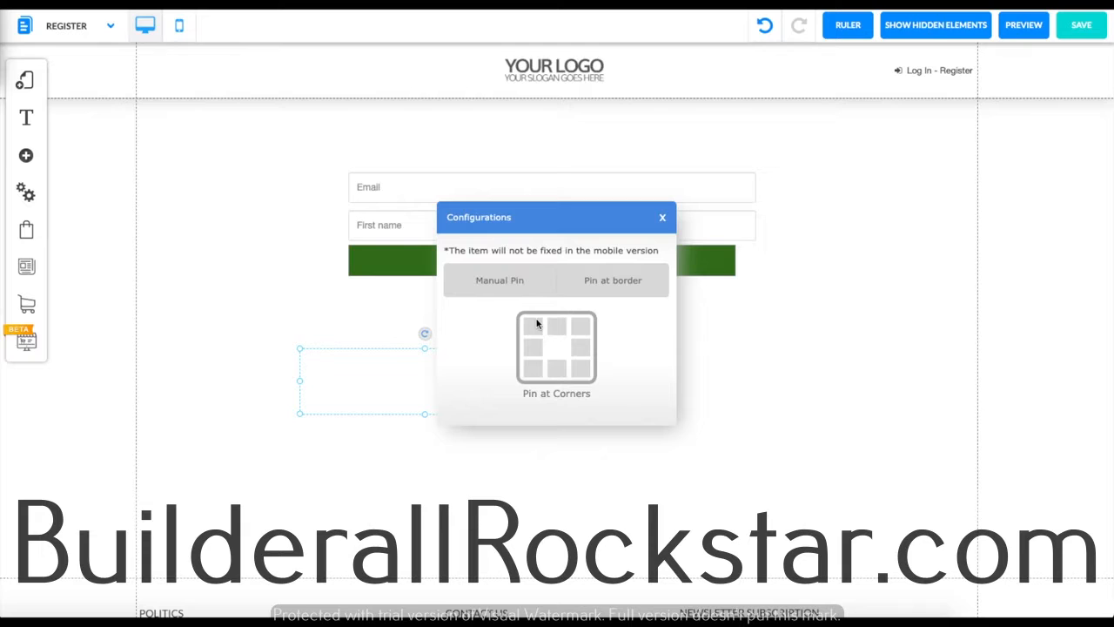
click(610, 288)
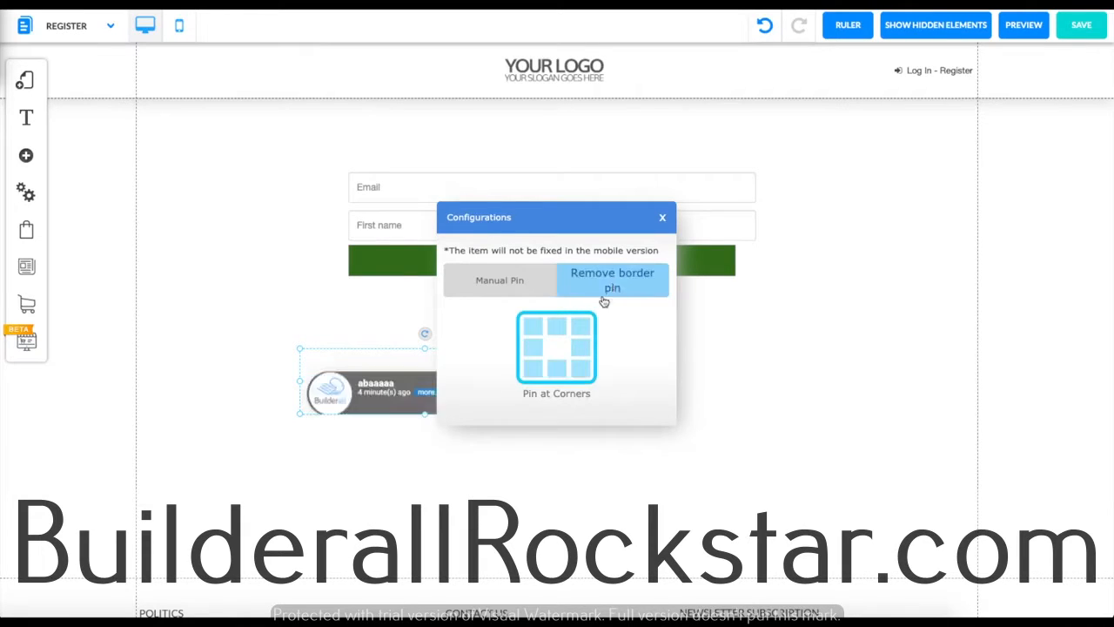
Try pinning the notification element at the page's bottom-left, bottom-right, middle-right, top-right and top-left positions
click(533, 366)
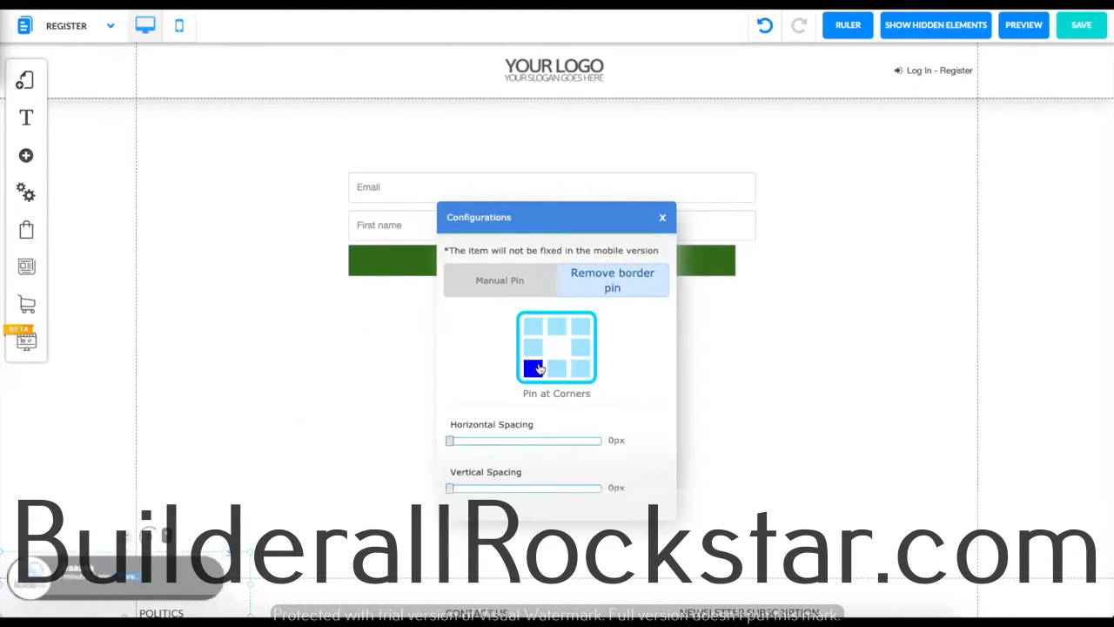
click(581, 369)
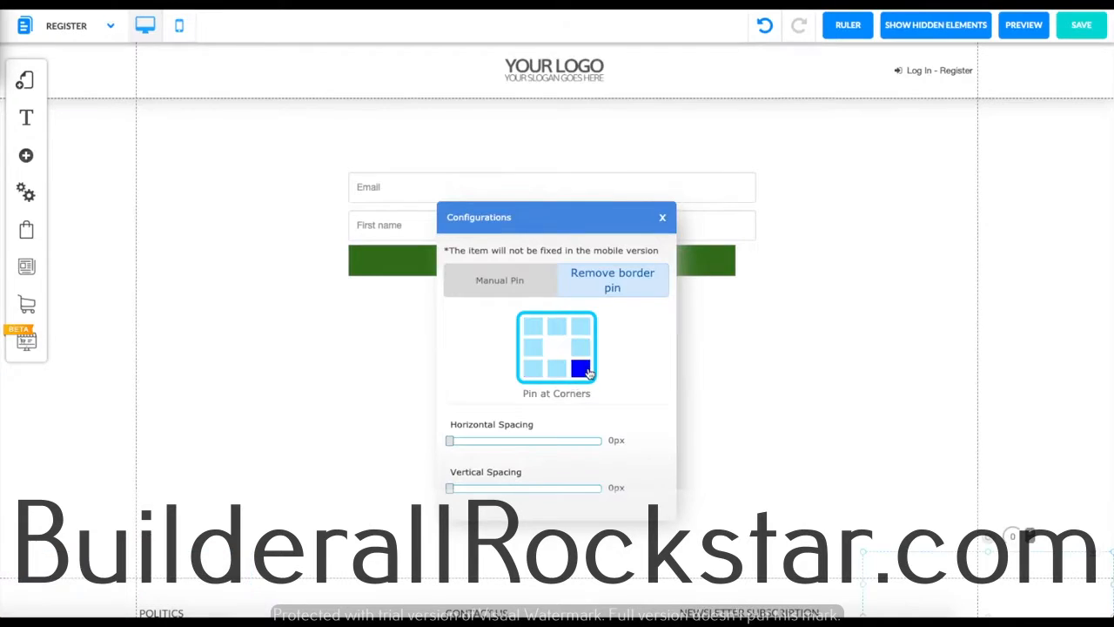
click(583, 348)
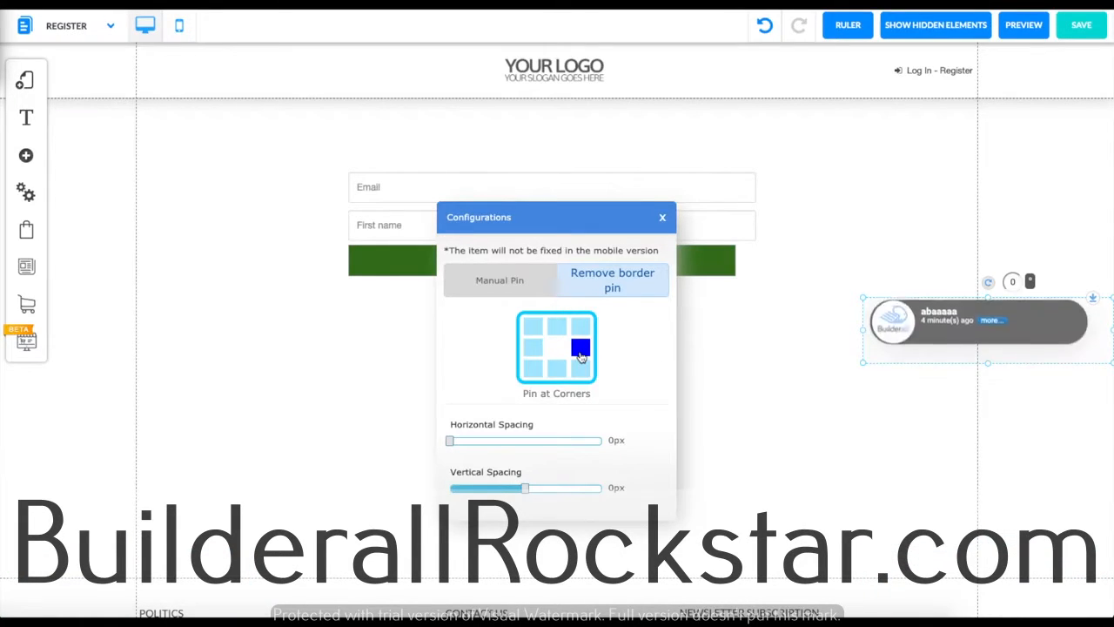
click(582, 330)
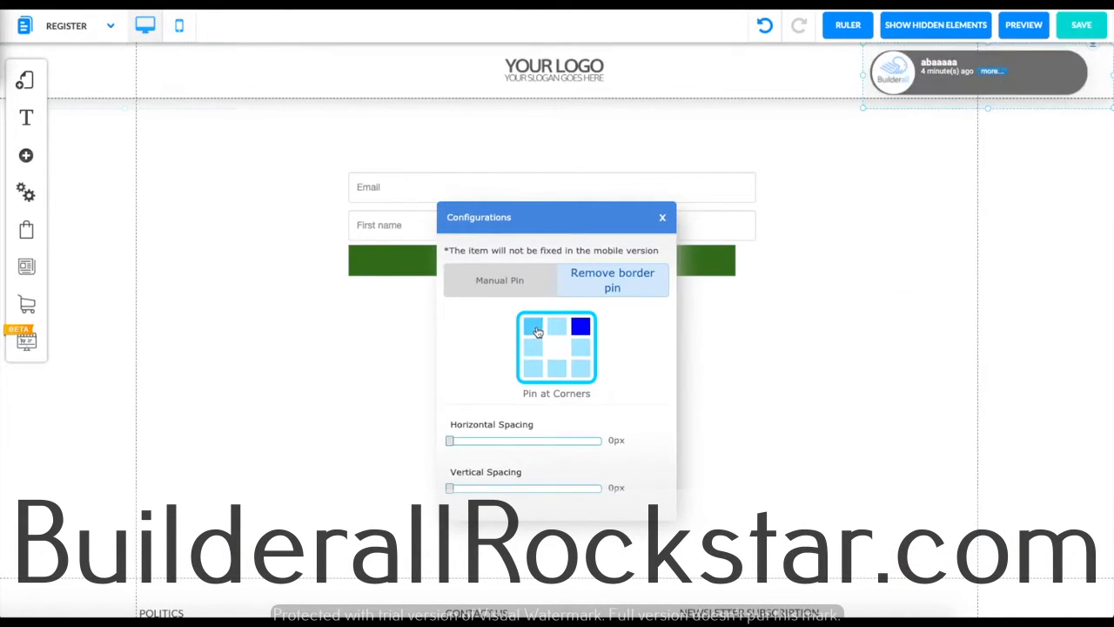
click(535, 329)
Pin the notification element at the page's bottom-right corner and close the pin configuration
click(576, 371)
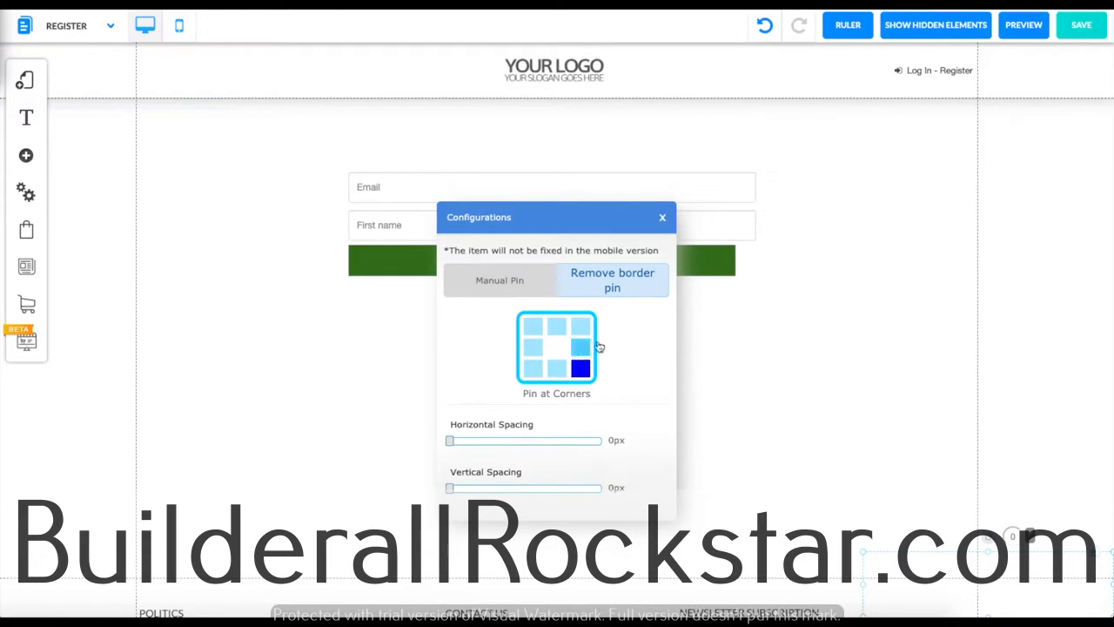
click(663, 219)
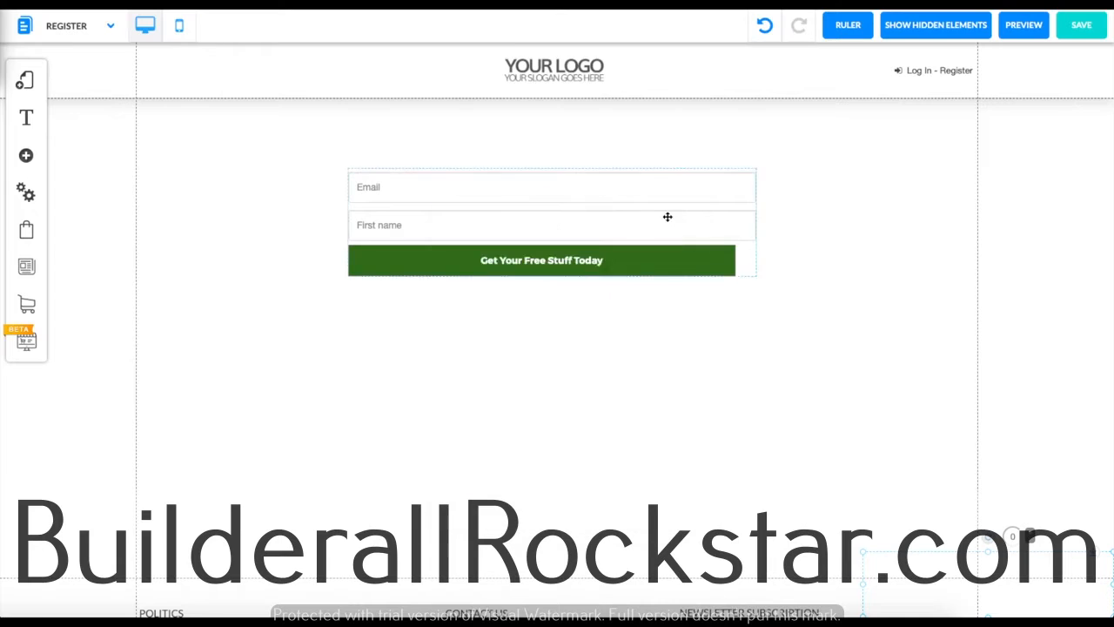
Preview the register page, examine how the pinned notification behaves while the page moves, and return to editing
click(1010, 31)
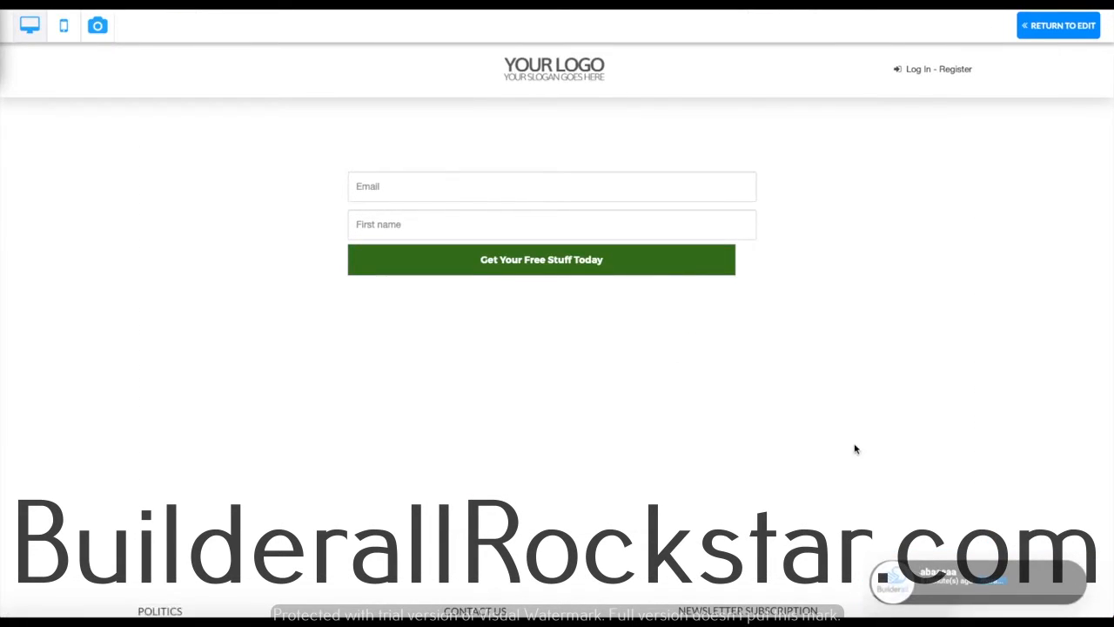
scroll(853, 448, down, 2)
scroll(854, 447, up, 2)
scroll(855, 447, up, 1)
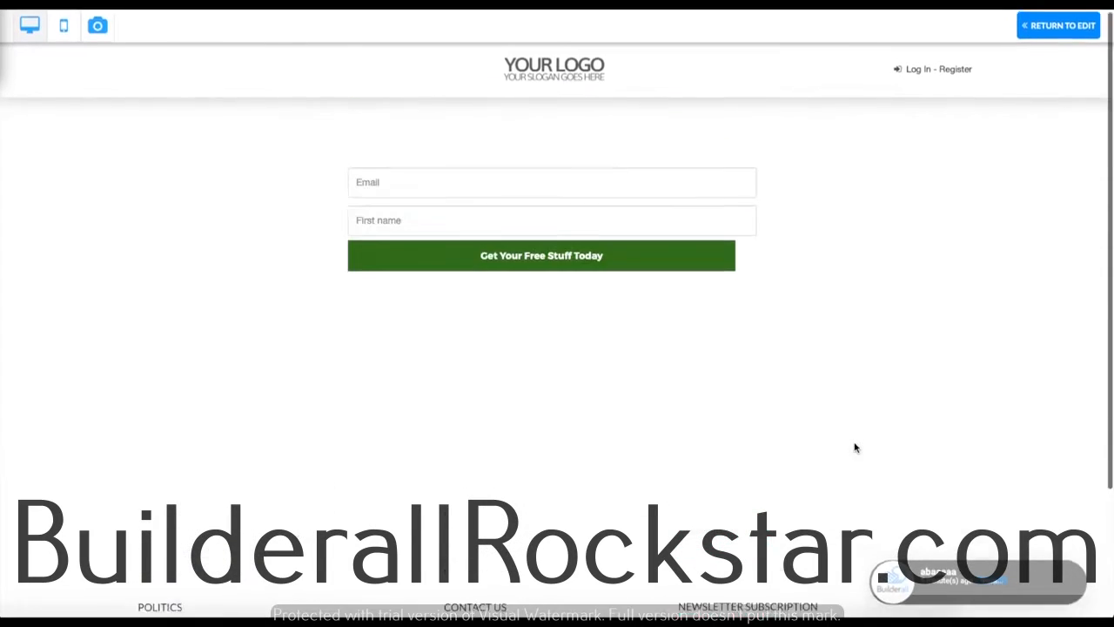
scroll(855, 448, down, 1)
scroll(855, 448, up, 1)
scroll(854, 447, down, 3)
scroll(855, 448, up, 3)
scroll(854, 447, down, 3)
scroll(854, 447, up, 3)
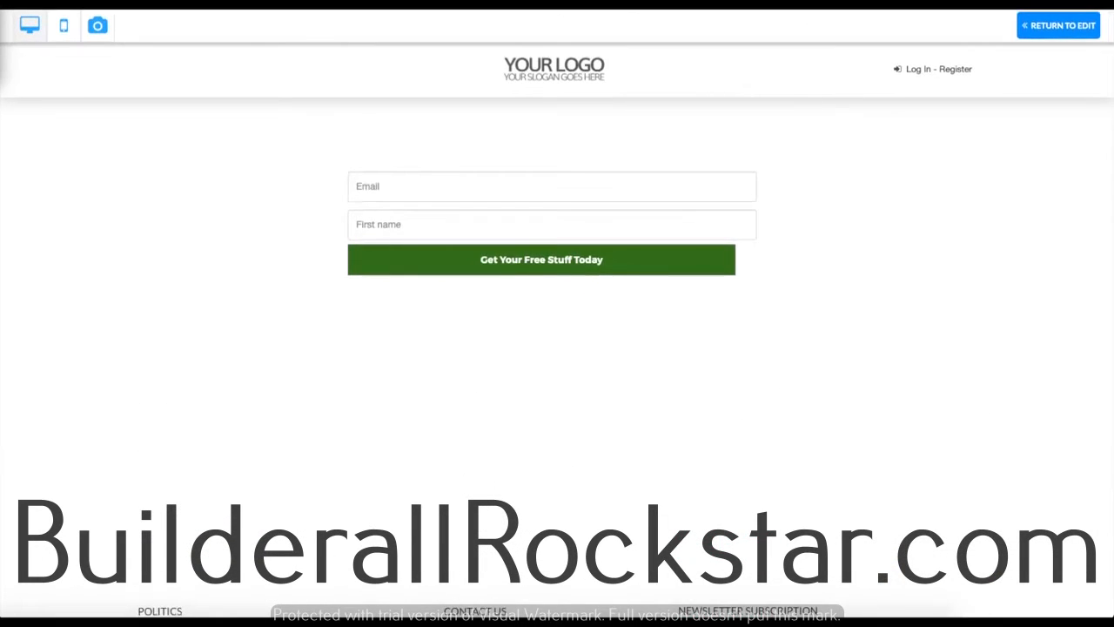
click(1088, 25)
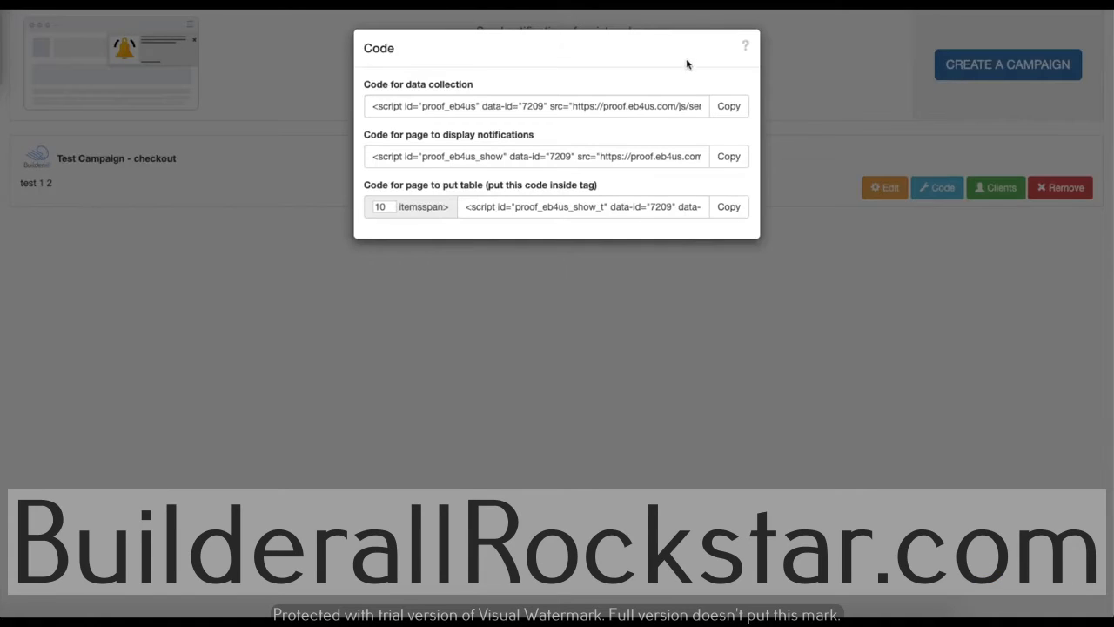
In the social proof campaign list, close the code window and review the test campaign's saved clients
click(812, 104)
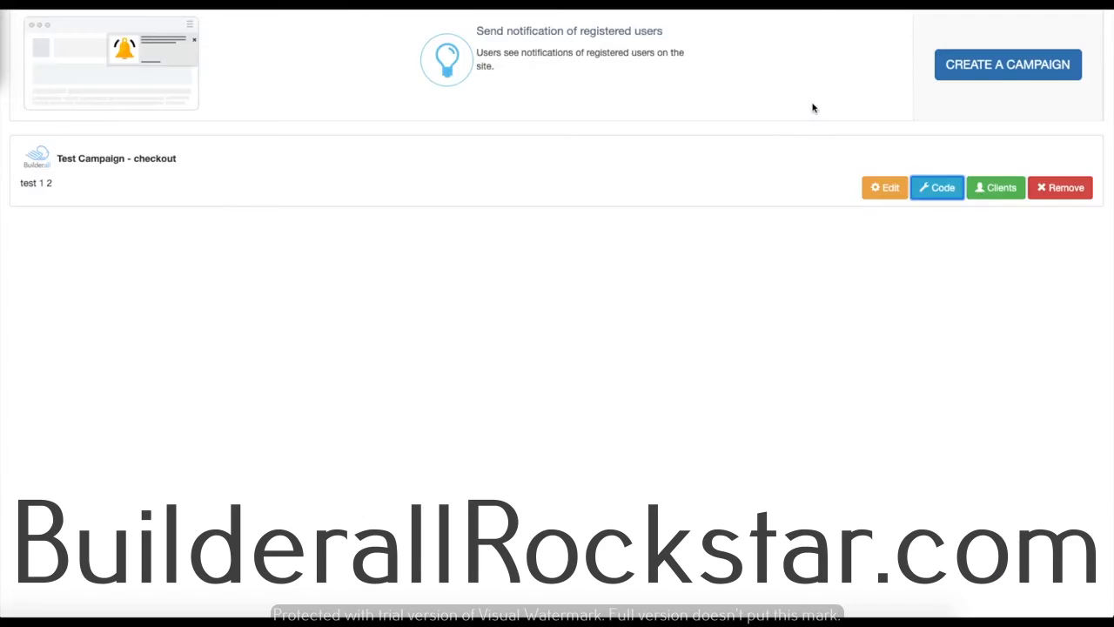
click(981, 194)
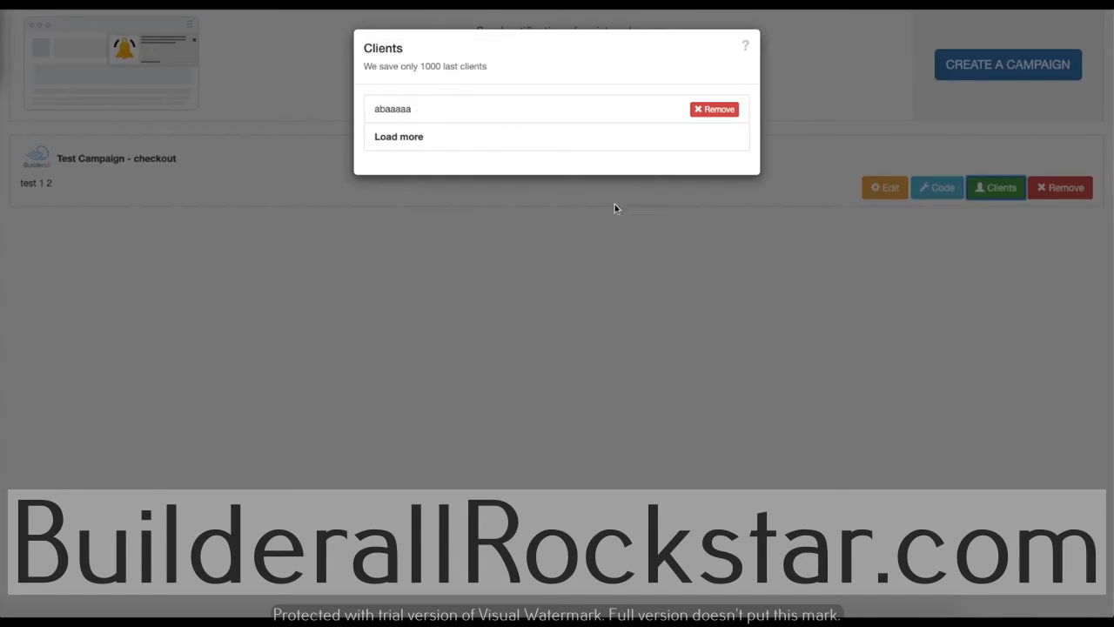
click(612, 279)
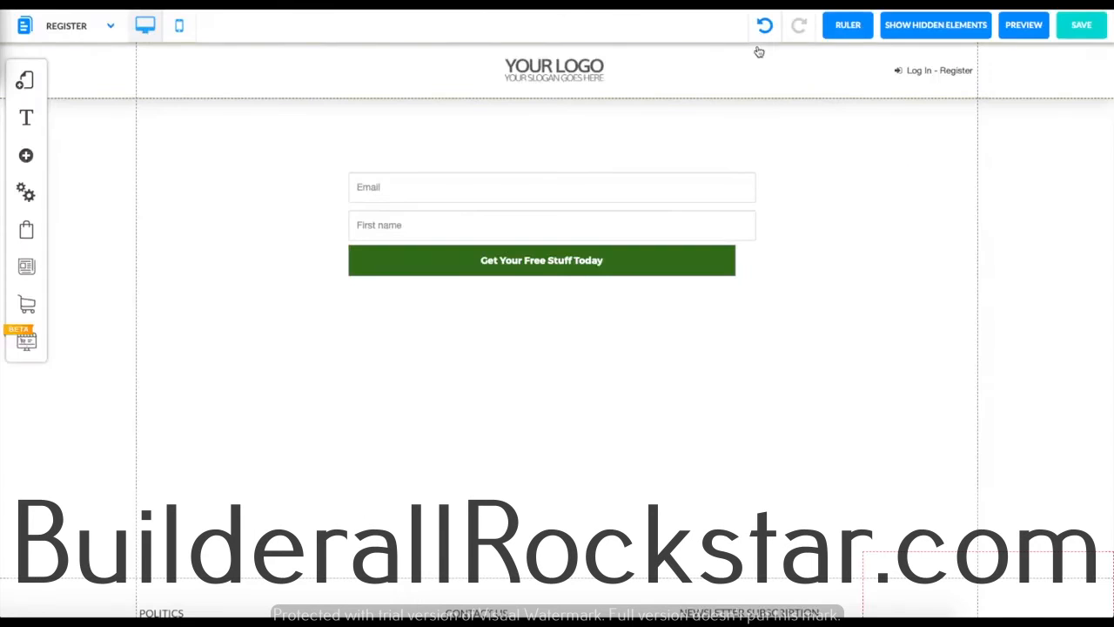
Preview the register page from the site builder again to check the notification
click(1006, 33)
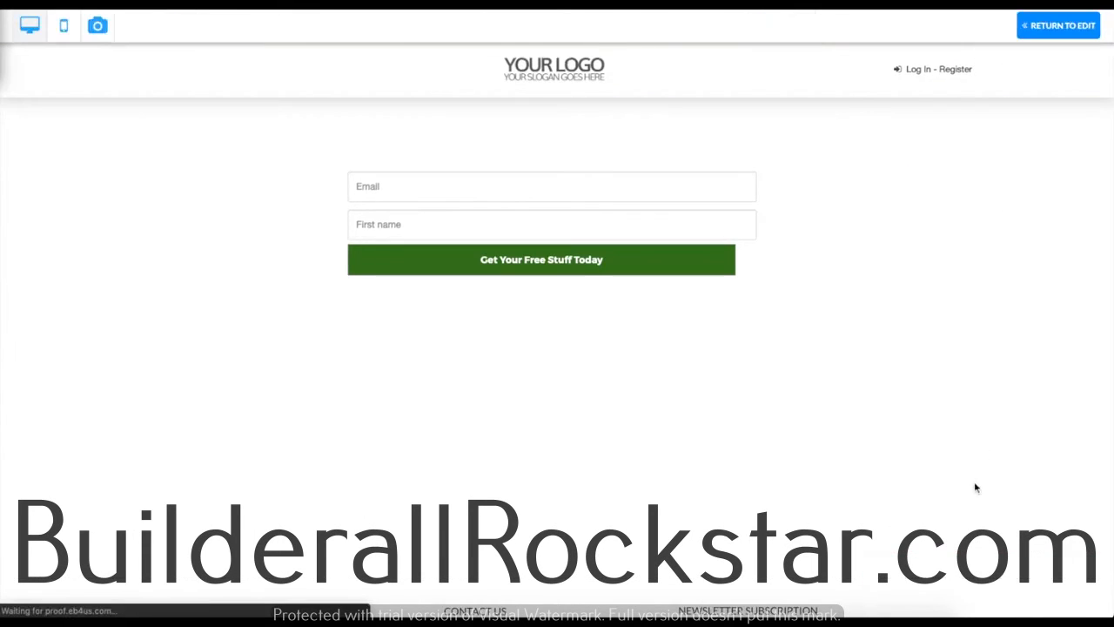